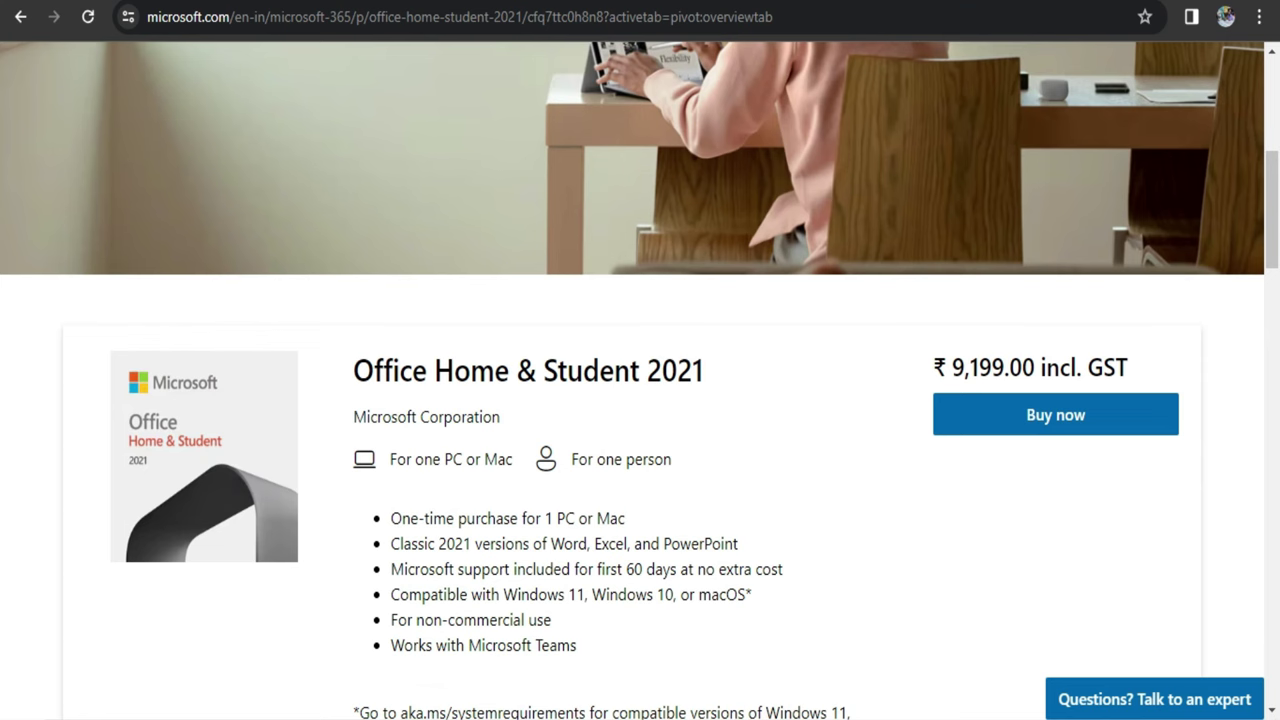
- Return to the Microsoft 365 plan comparison and highlight the Family and Personal plan names
key(alt+Left)
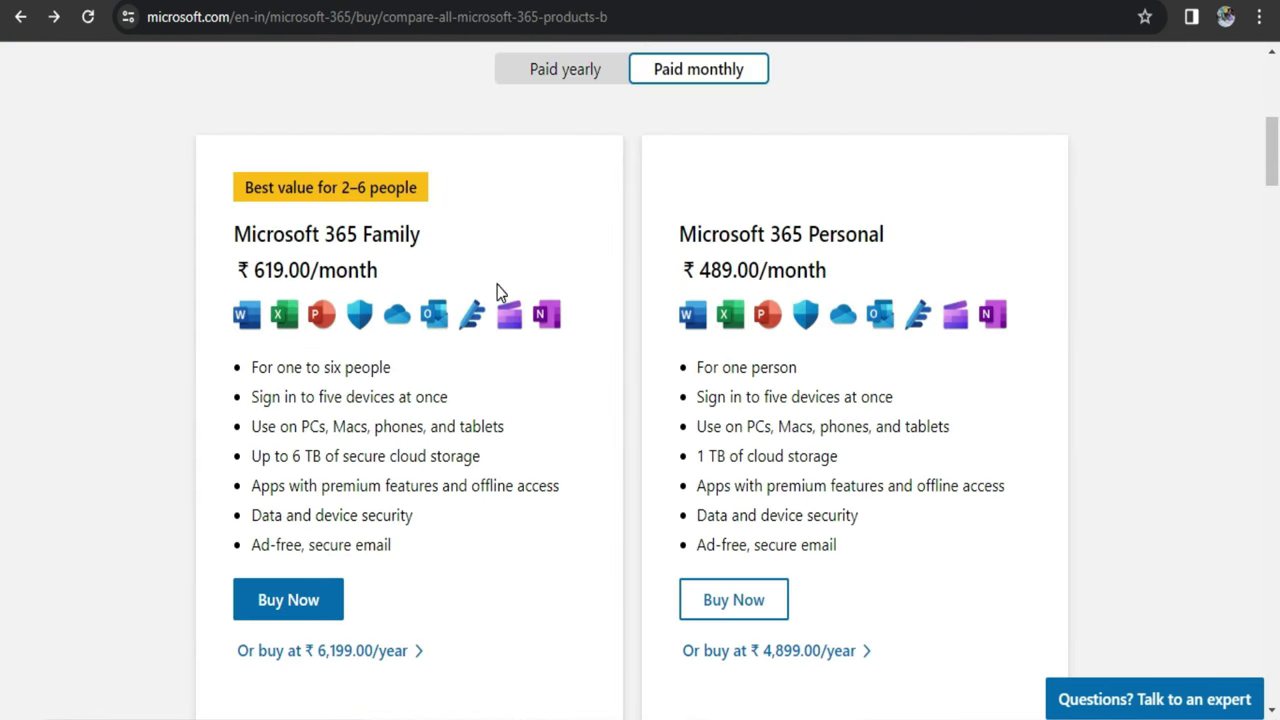
drag(328, 232, 404, 234)
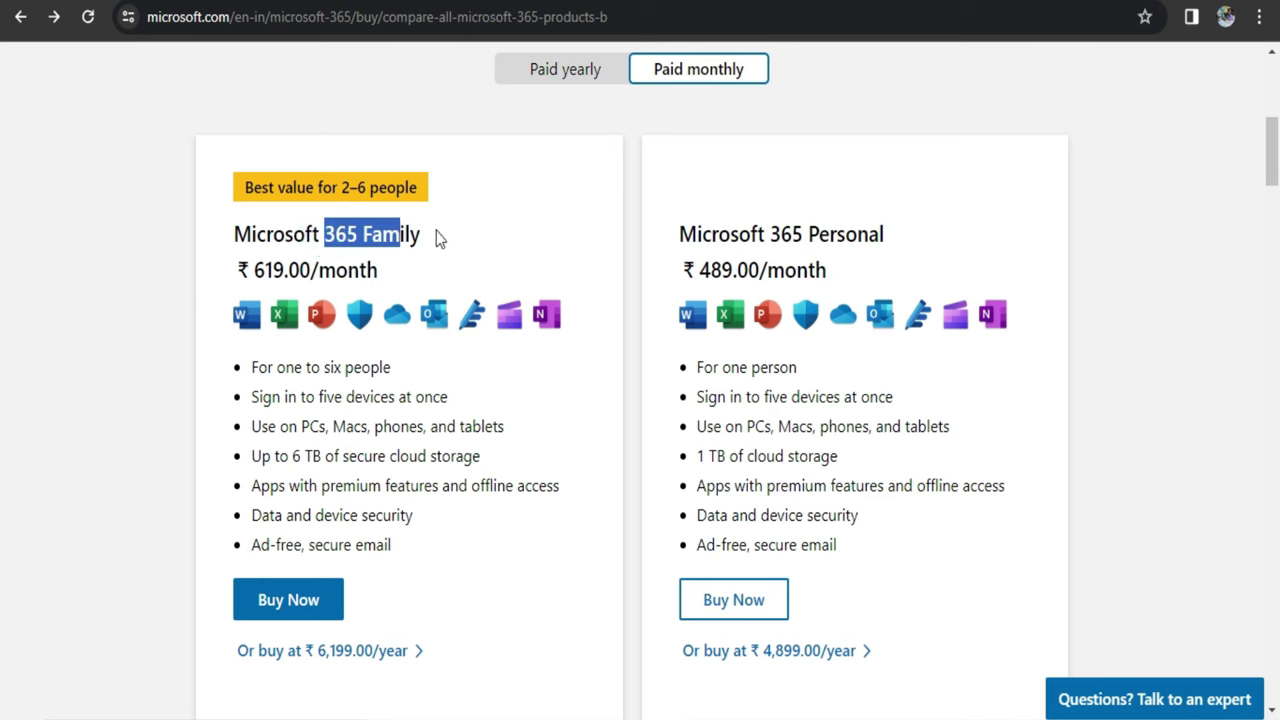
click(477, 229)
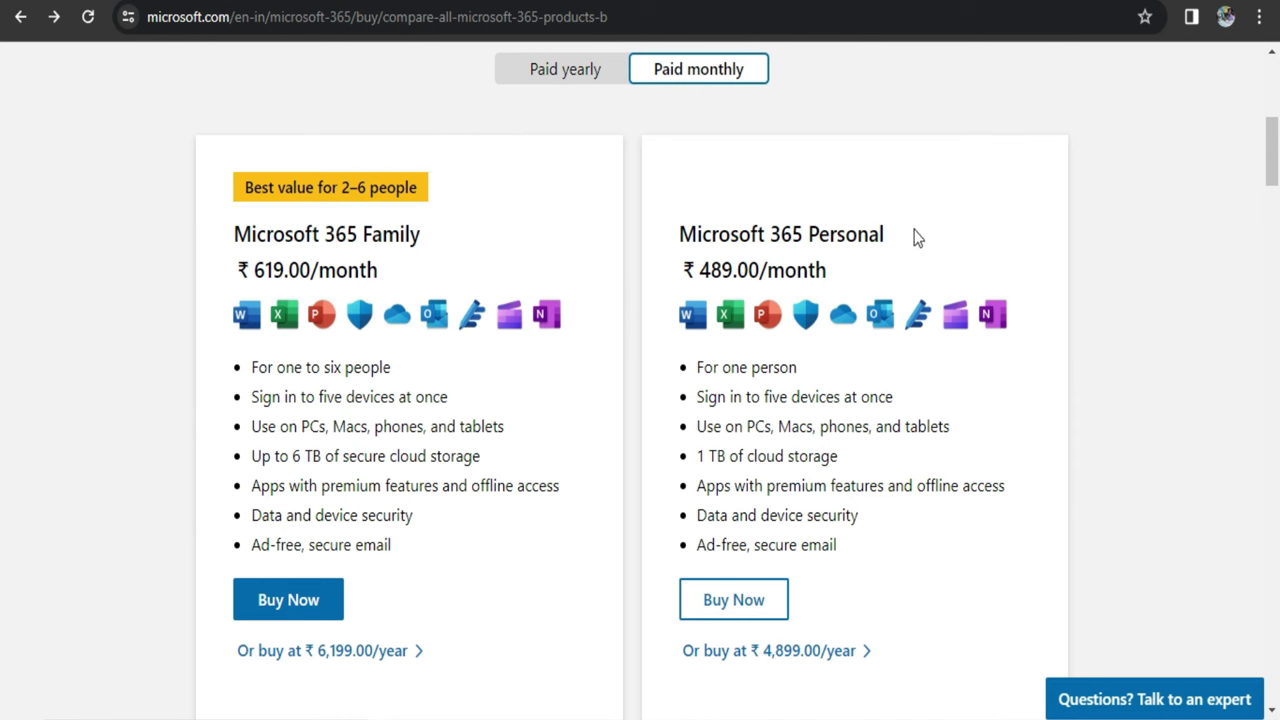
drag(697, 233, 876, 240)
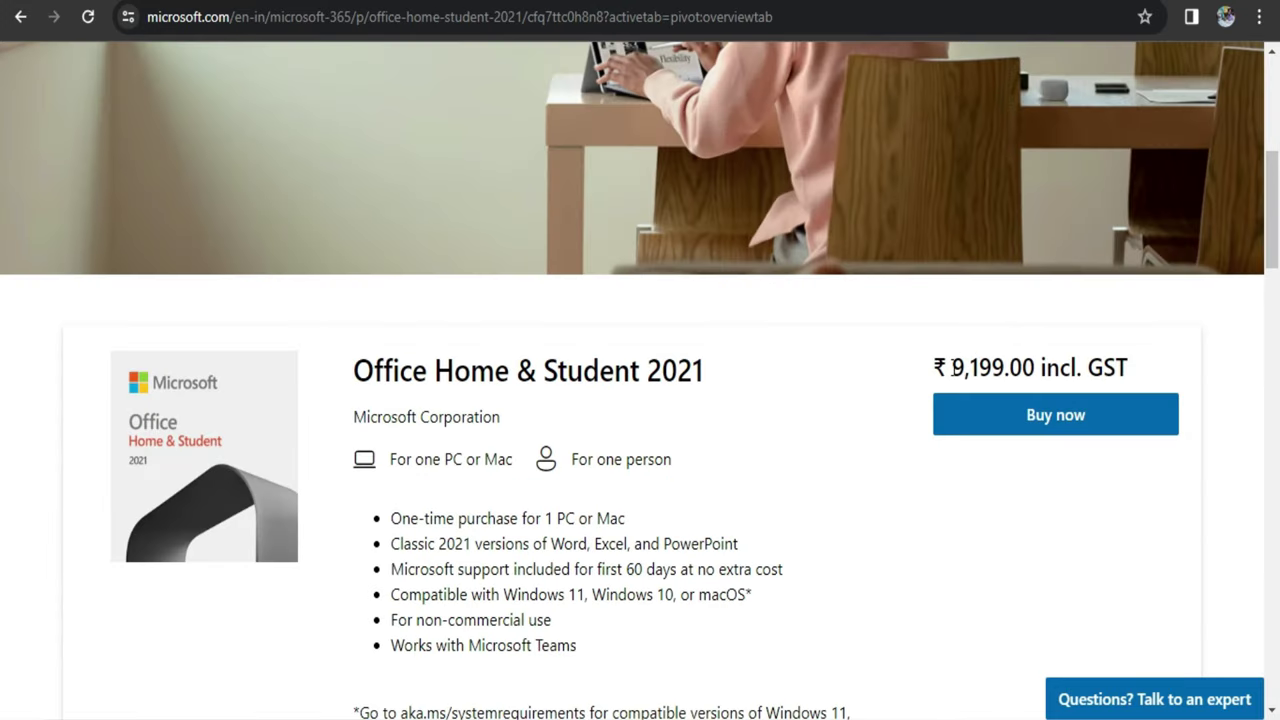
- Examine the Office Home & Student 2021 offer, highlighting its price and product name
drag(950, 367, 1022, 368)
click(831, 362)
drag(762, 364, 365, 368)
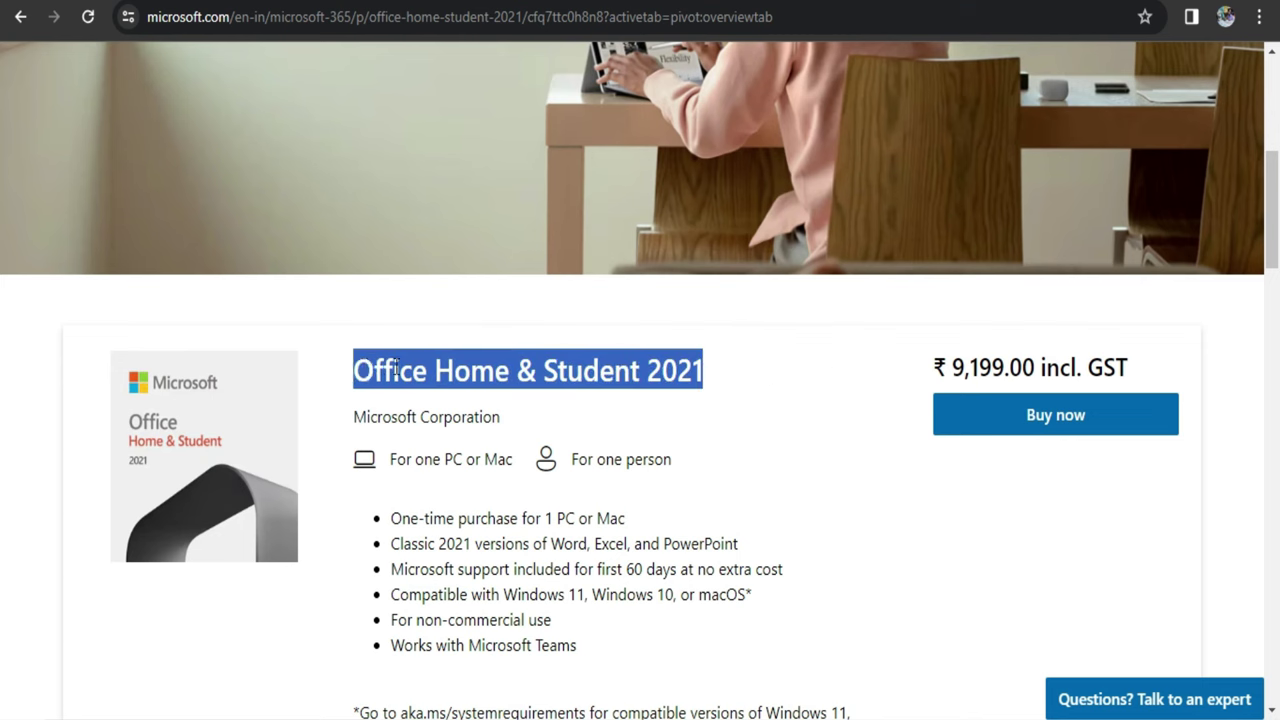
click(761, 405)
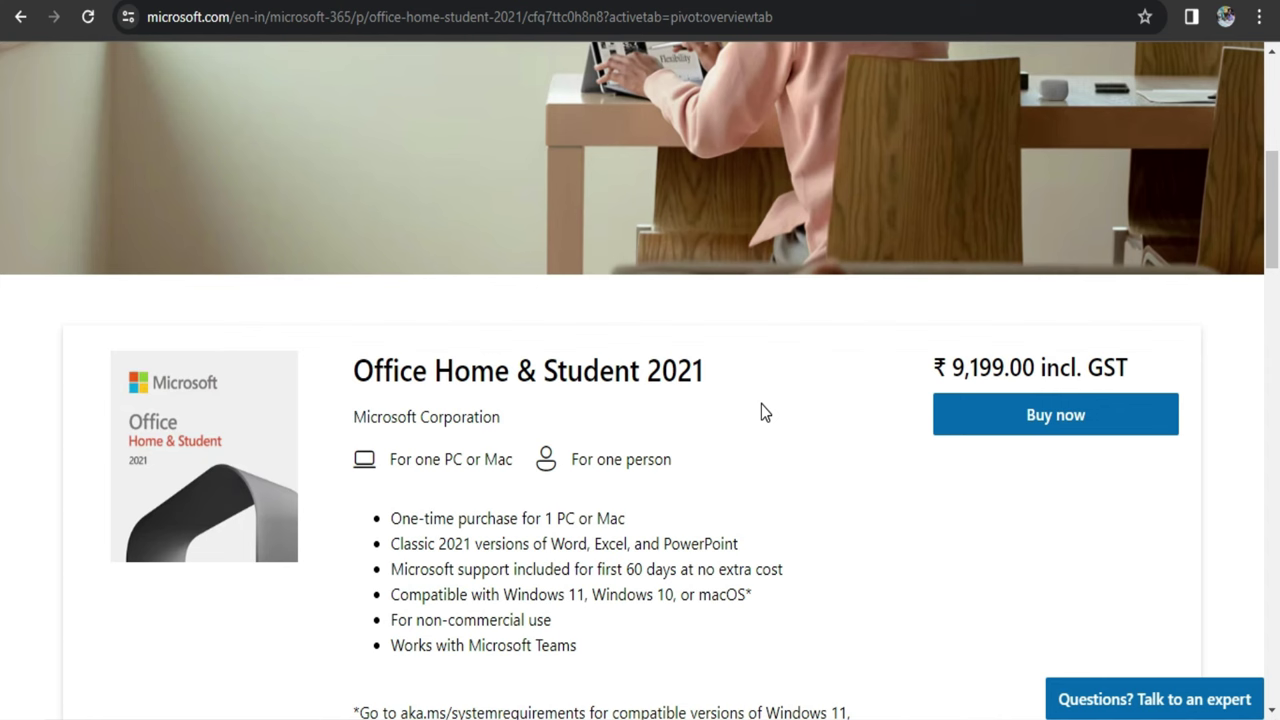
drag(737, 384, 350, 371)
click(732, 392)
- Go back to the plan comparison and highlight the Microsoft 365 Personal name and monthly price
key(alt+Left)
click(741, 235)
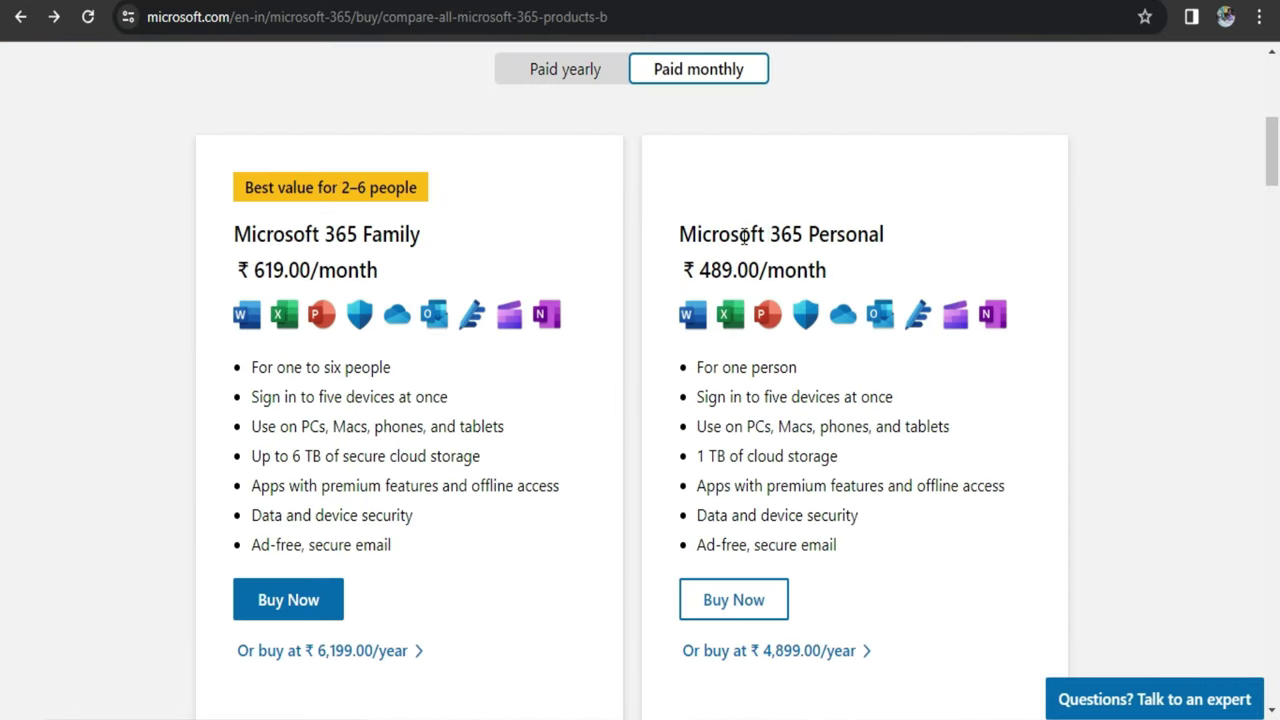
drag(905, 222, 687, 240)
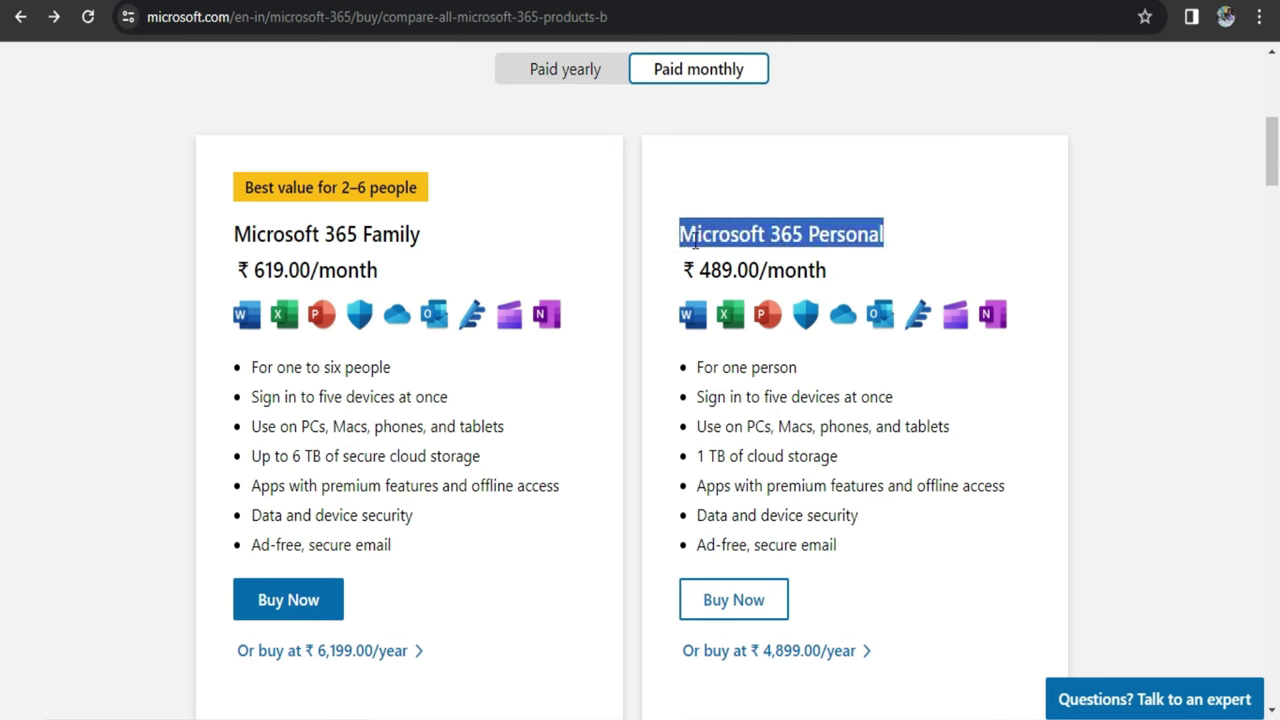
click(921, 226)
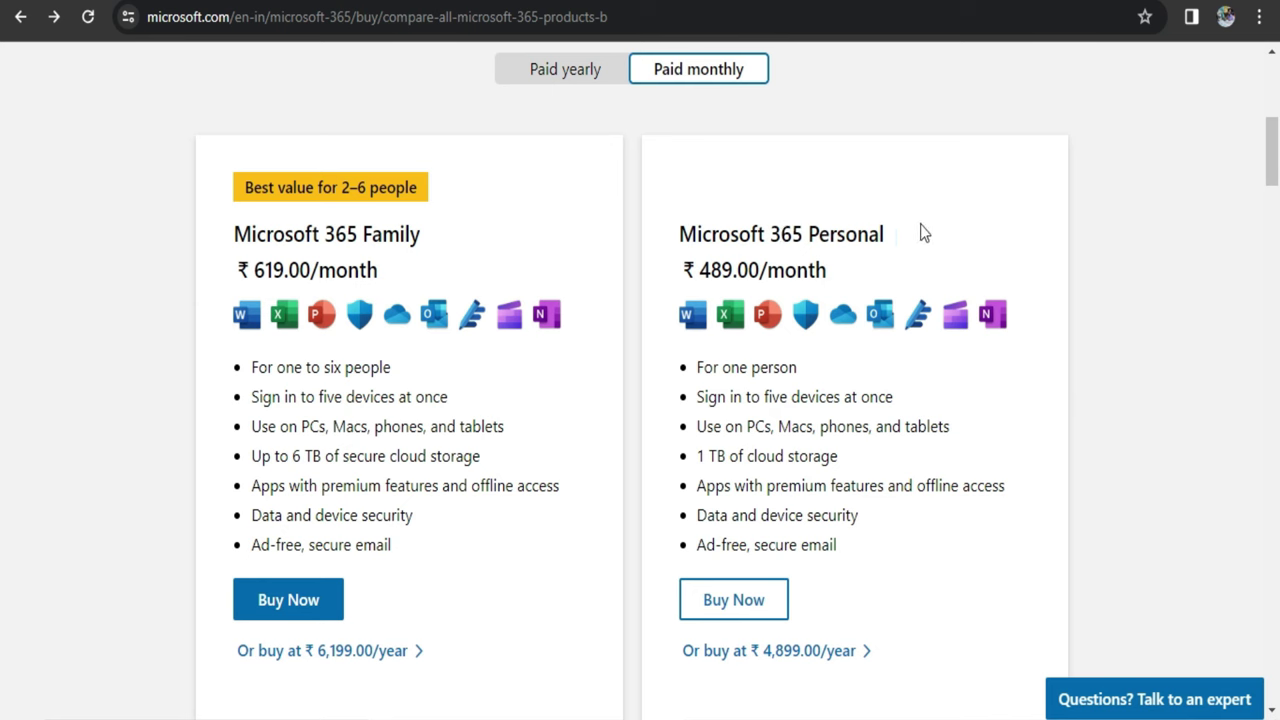
drag(750, 234, 941, 231)
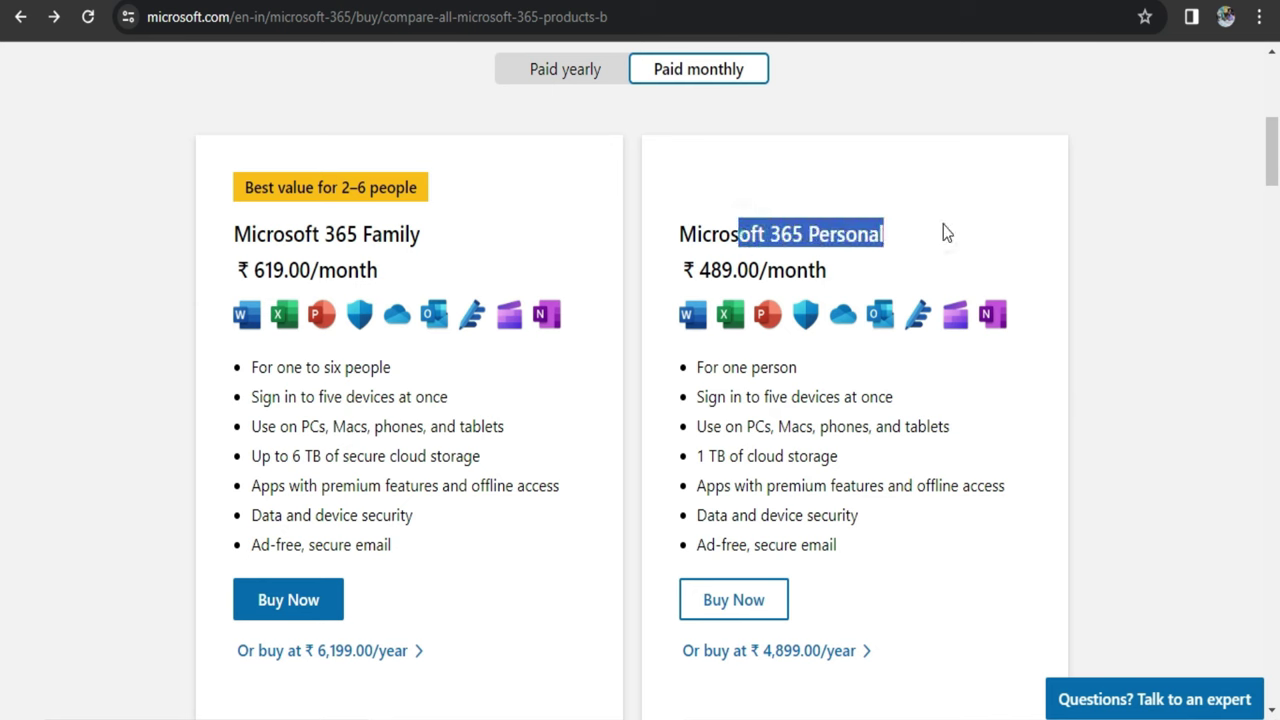
click(950, 232)
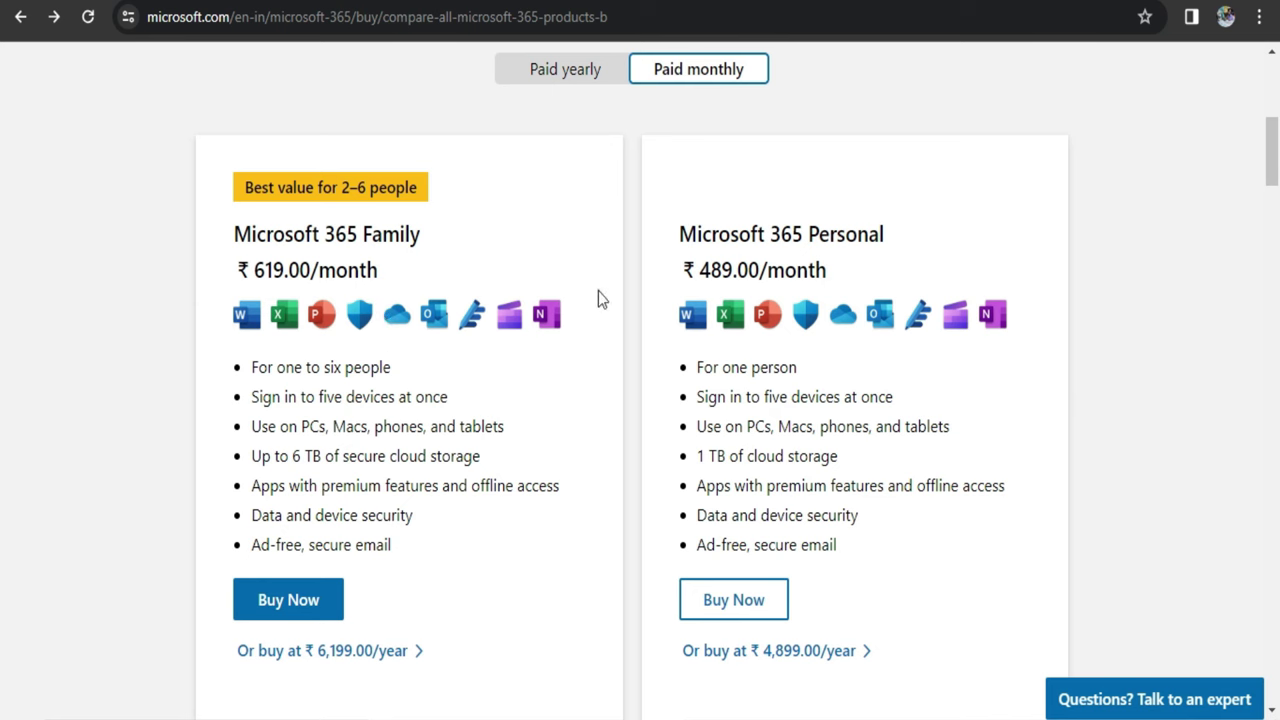
drag(679, 230, 897, 270)
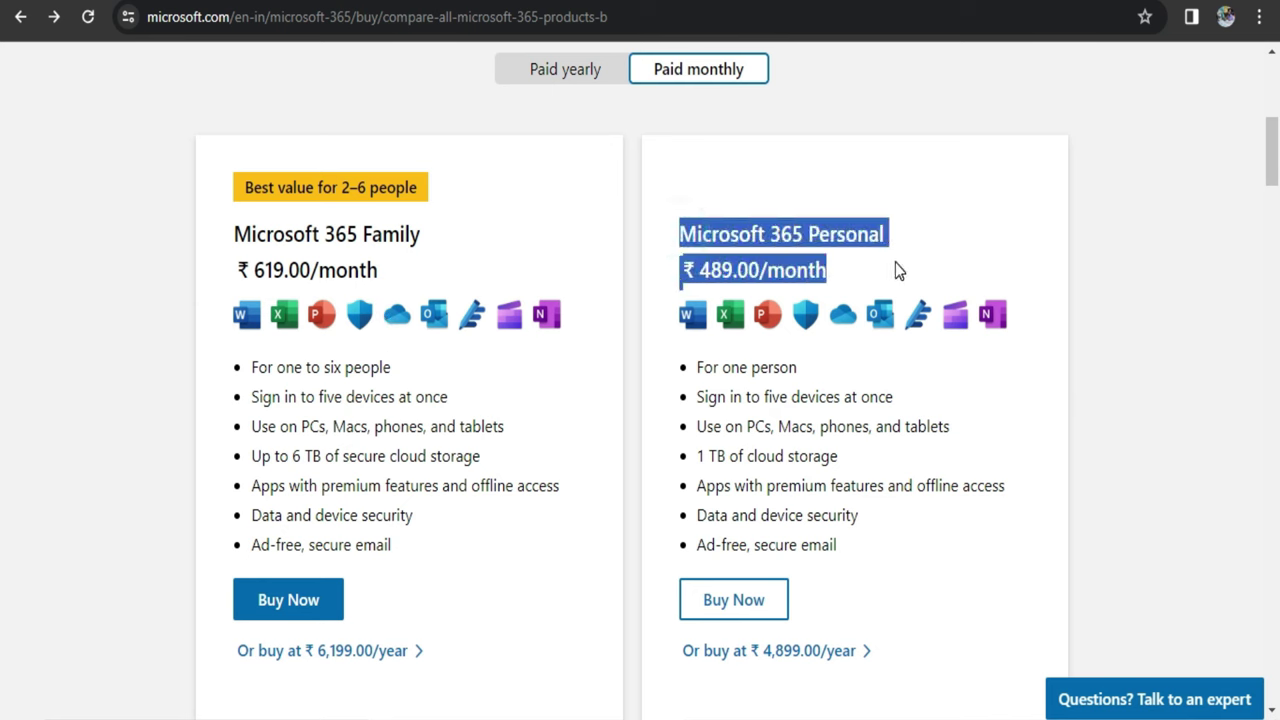
click(980, 234)
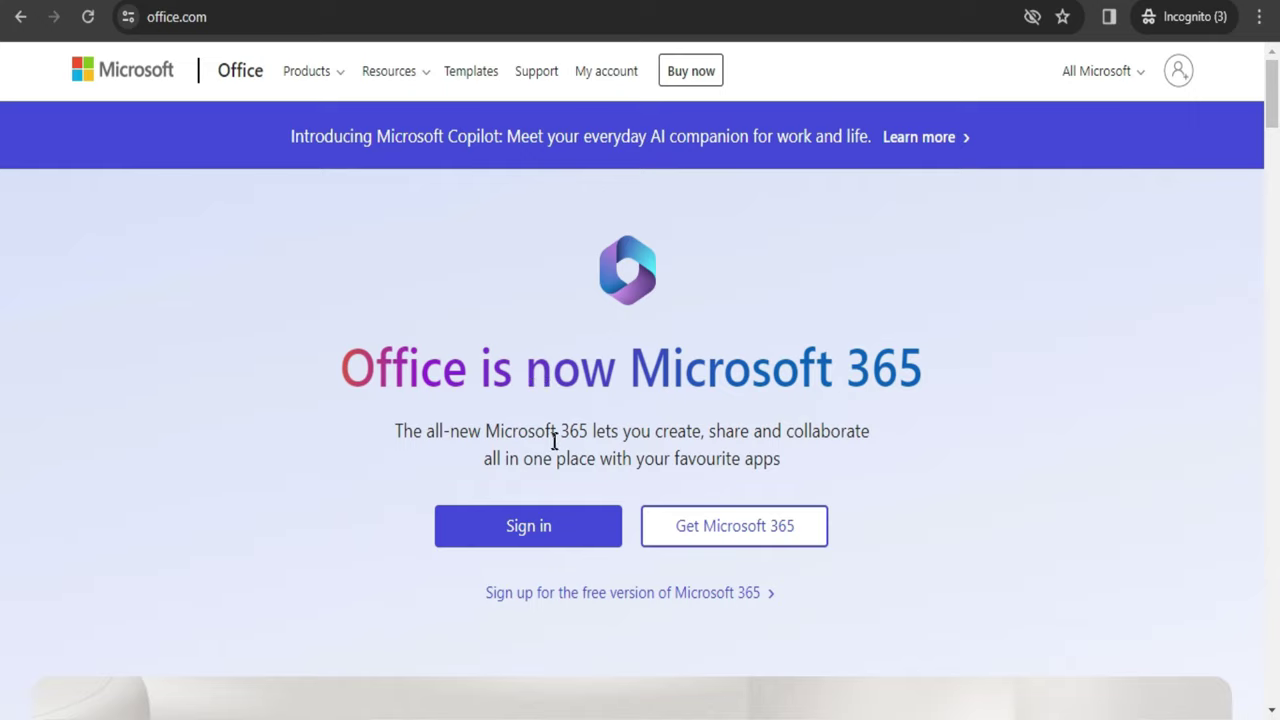
- Look through the office.com landing page and start signing in to Microsoft 365
scroll(551, 434, down, 1)
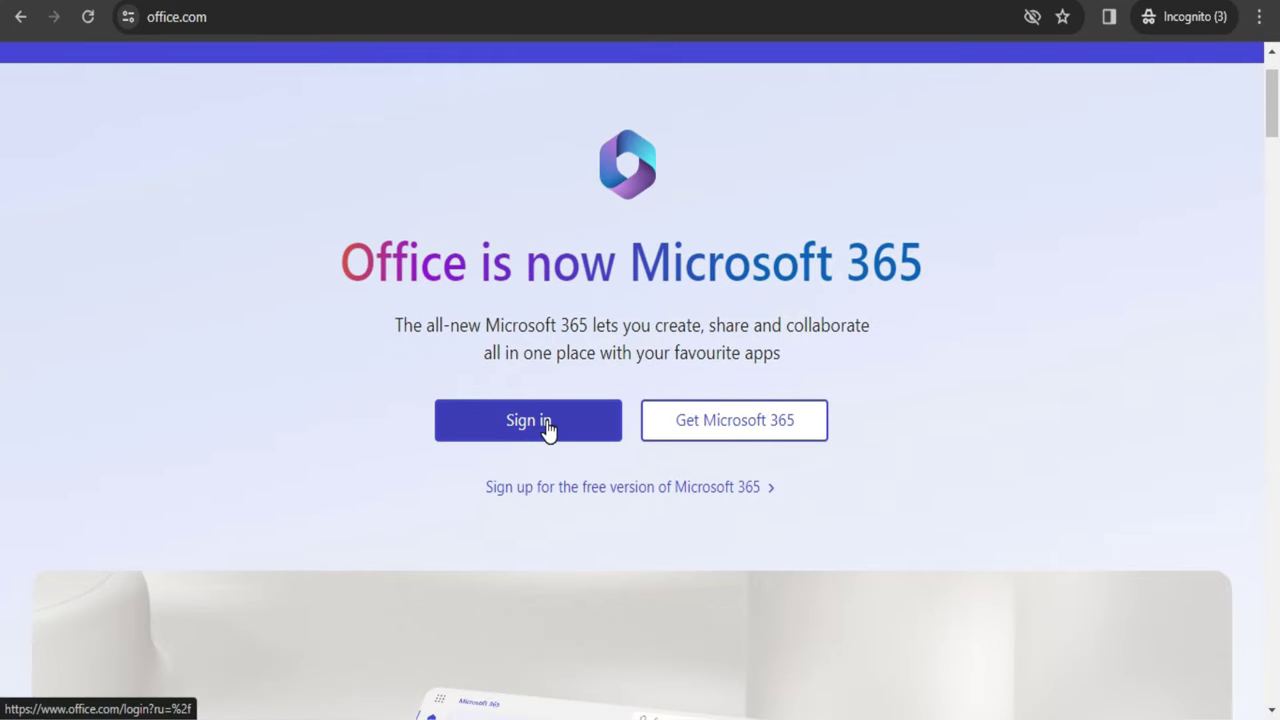
scroll(634, 500, down, 10)
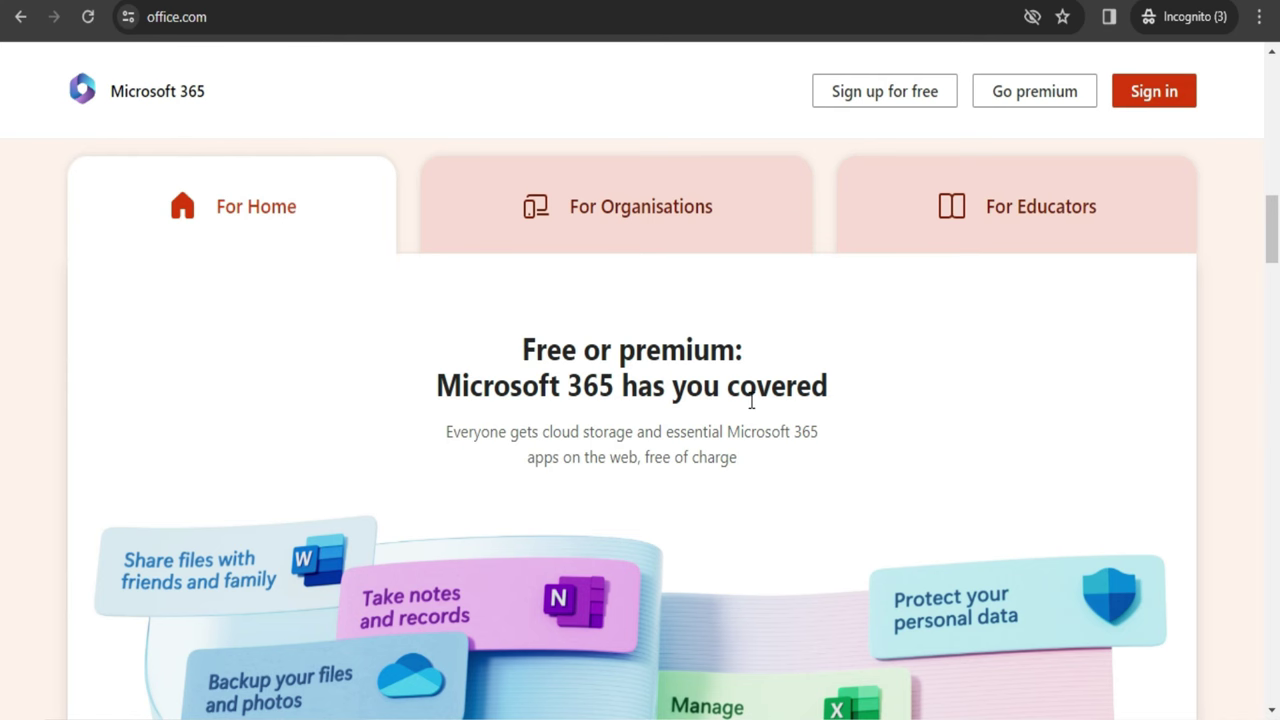
scroll(749, 420, down, 4)
scroll(750, 422, up, 2)
scroll(750, 420, down, 10)
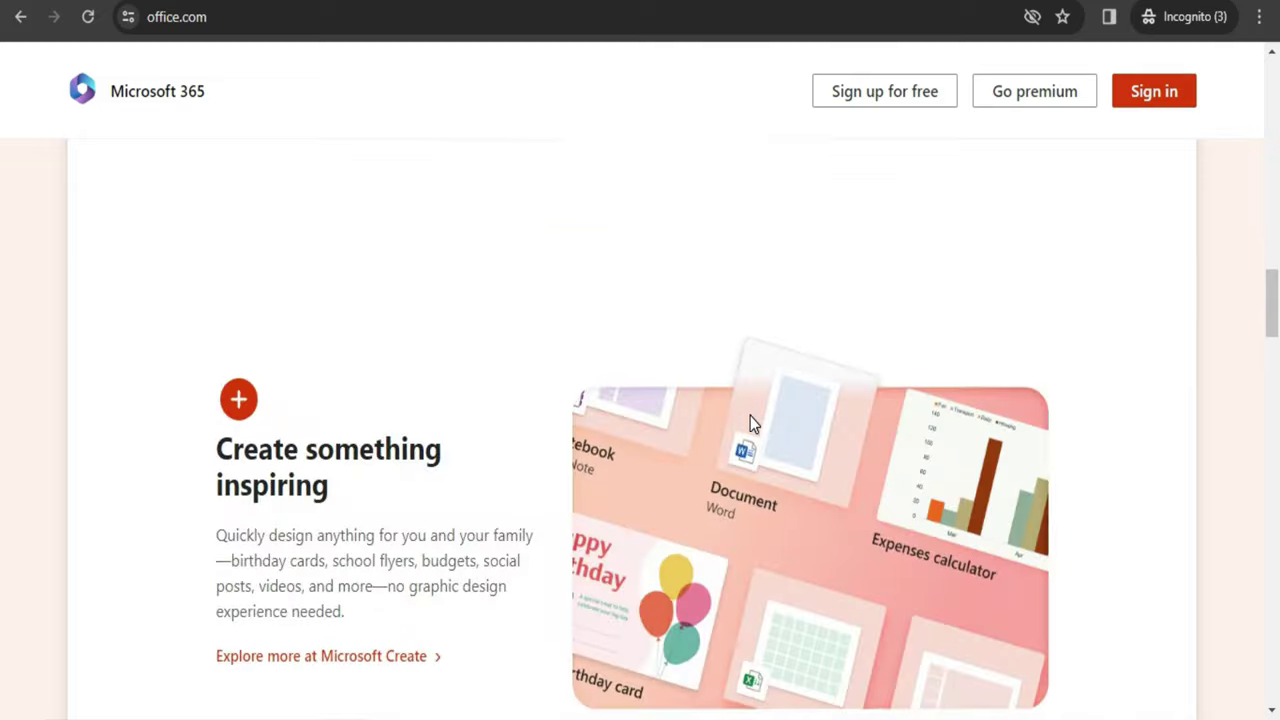
scroll(750, 460, up, 12)
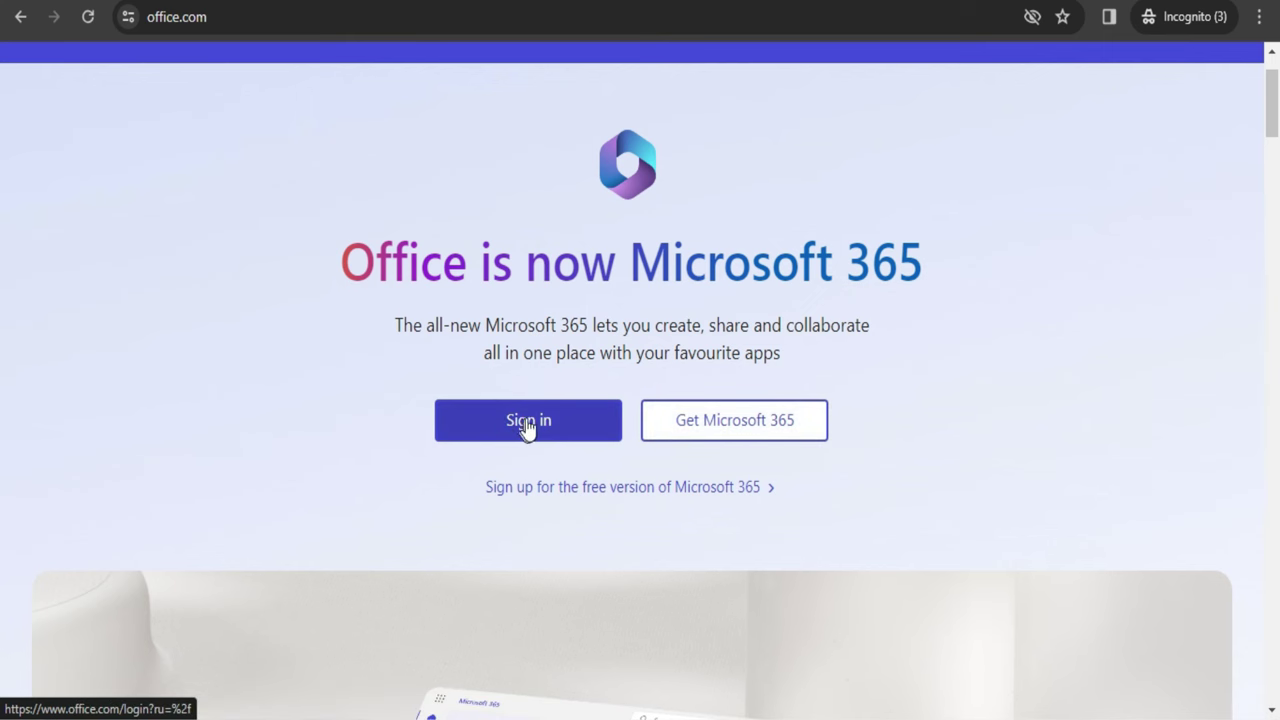
click(547, 424)
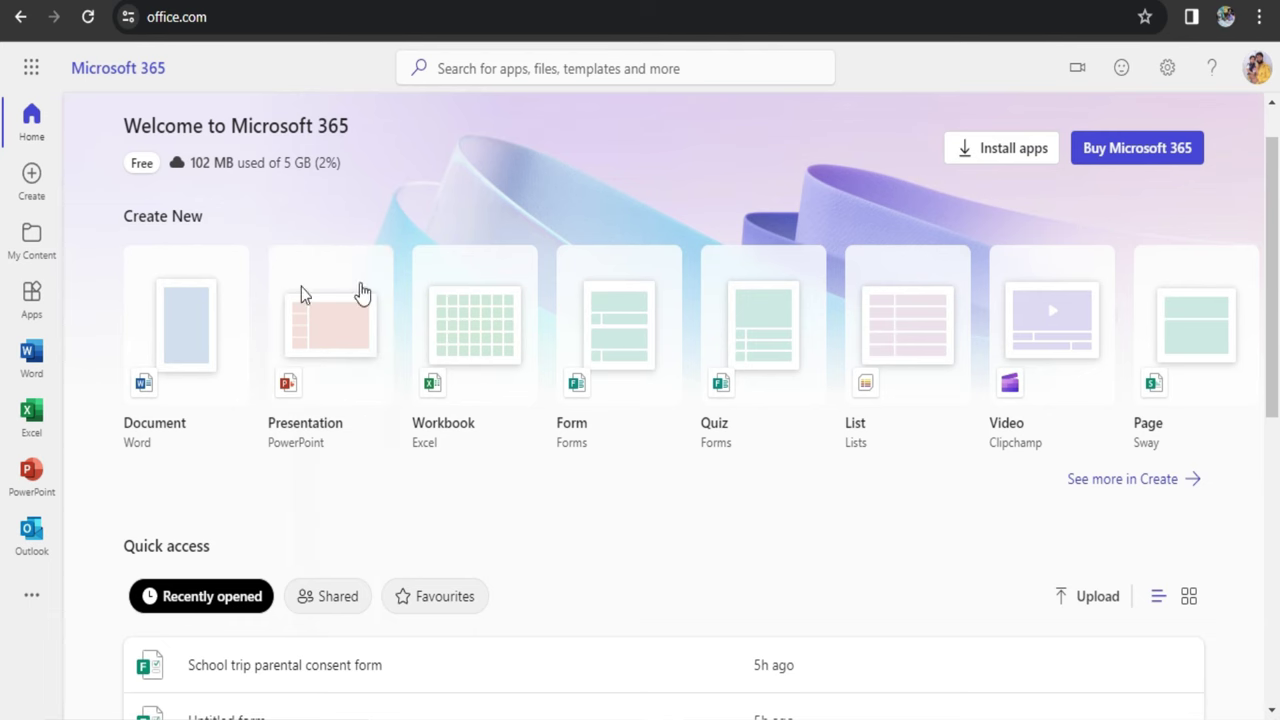
- Review the recently opened files on the Microsoft 365 home page and open the full apps overview
scroll(523, 469, down, 4)
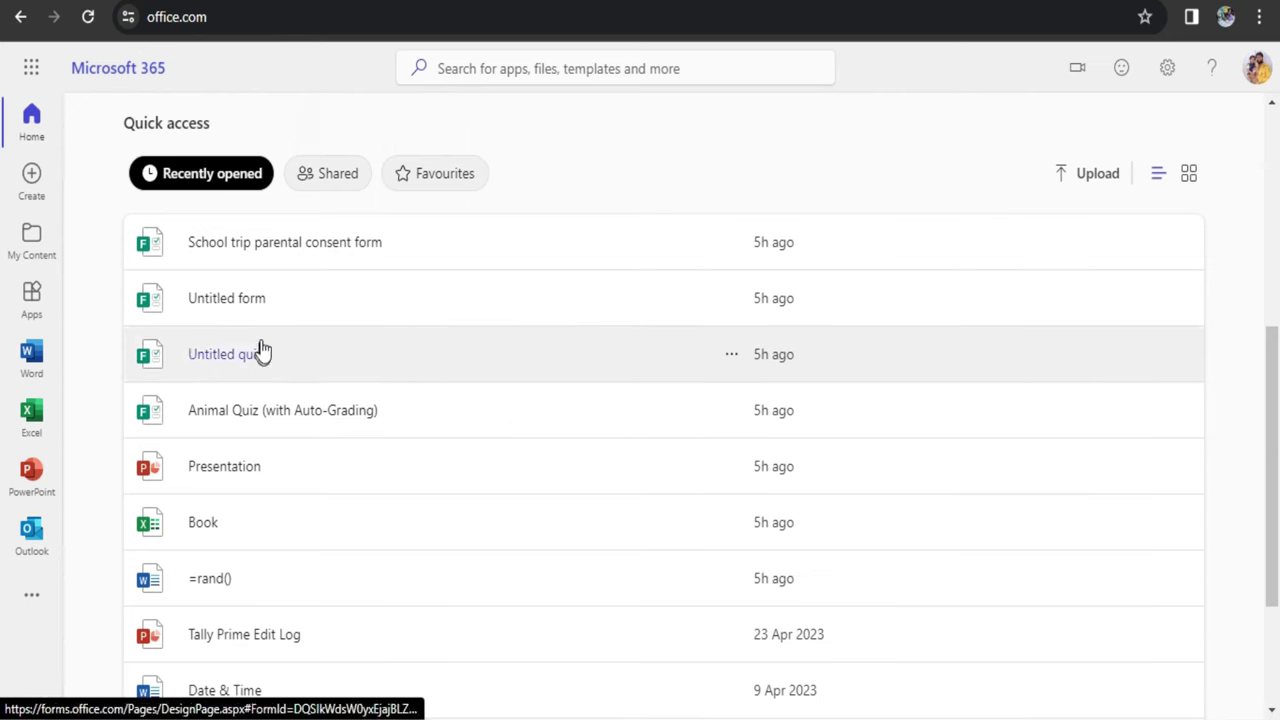
scroll(286, 571, up, 4)
scroll(284, 570, up, 1)
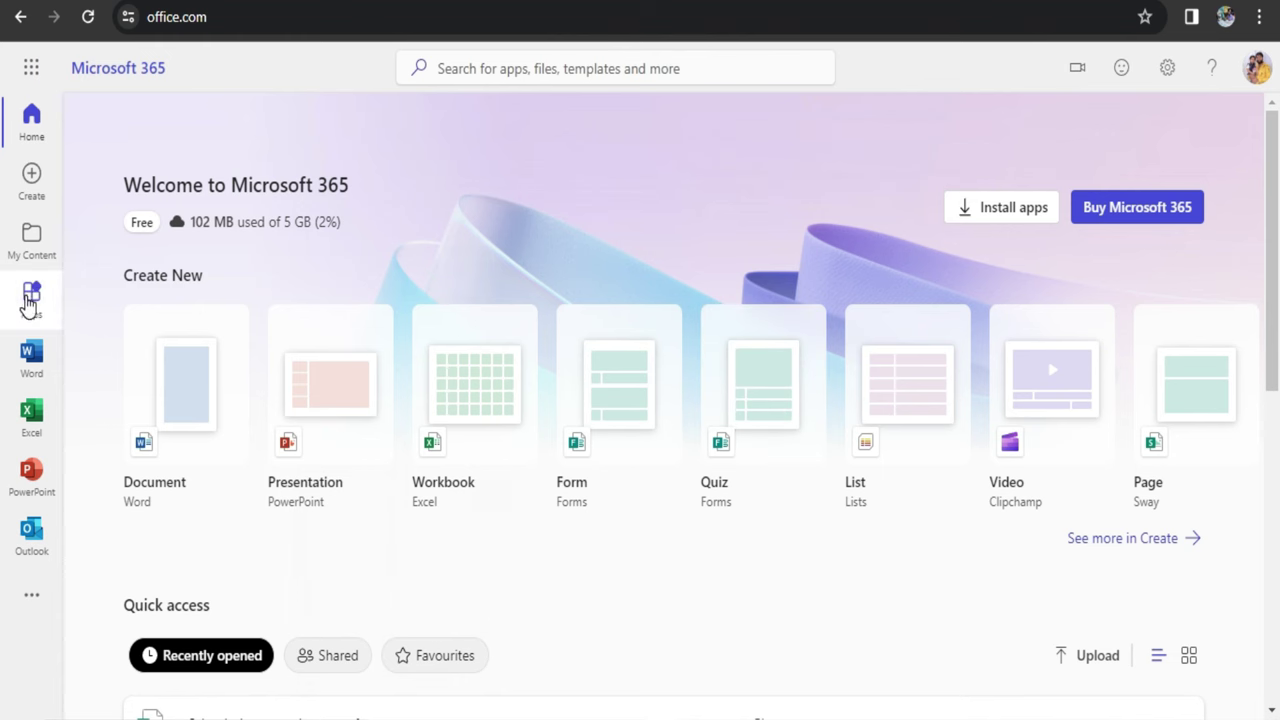
click(30, 305)
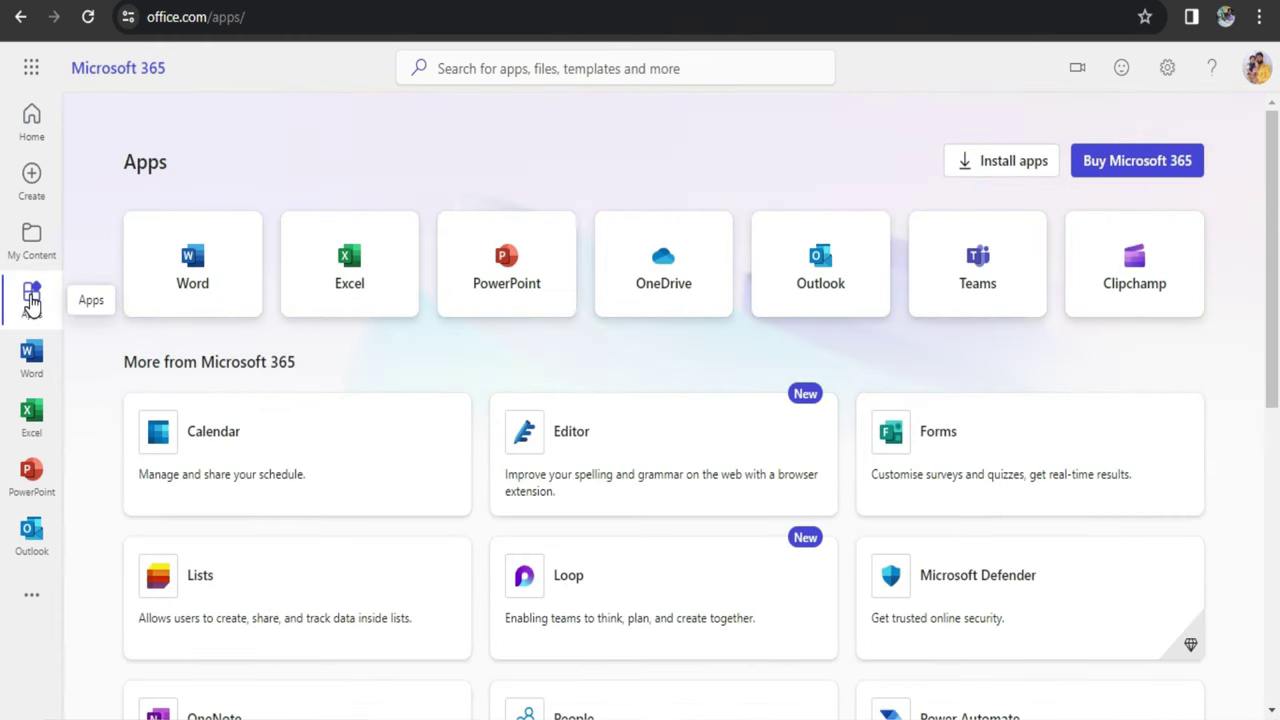
- Examine the apps offered under More from Microsoft 365 and More from Microsoft, from Calendar to Rewards
scroll(640, 534, down, 4)
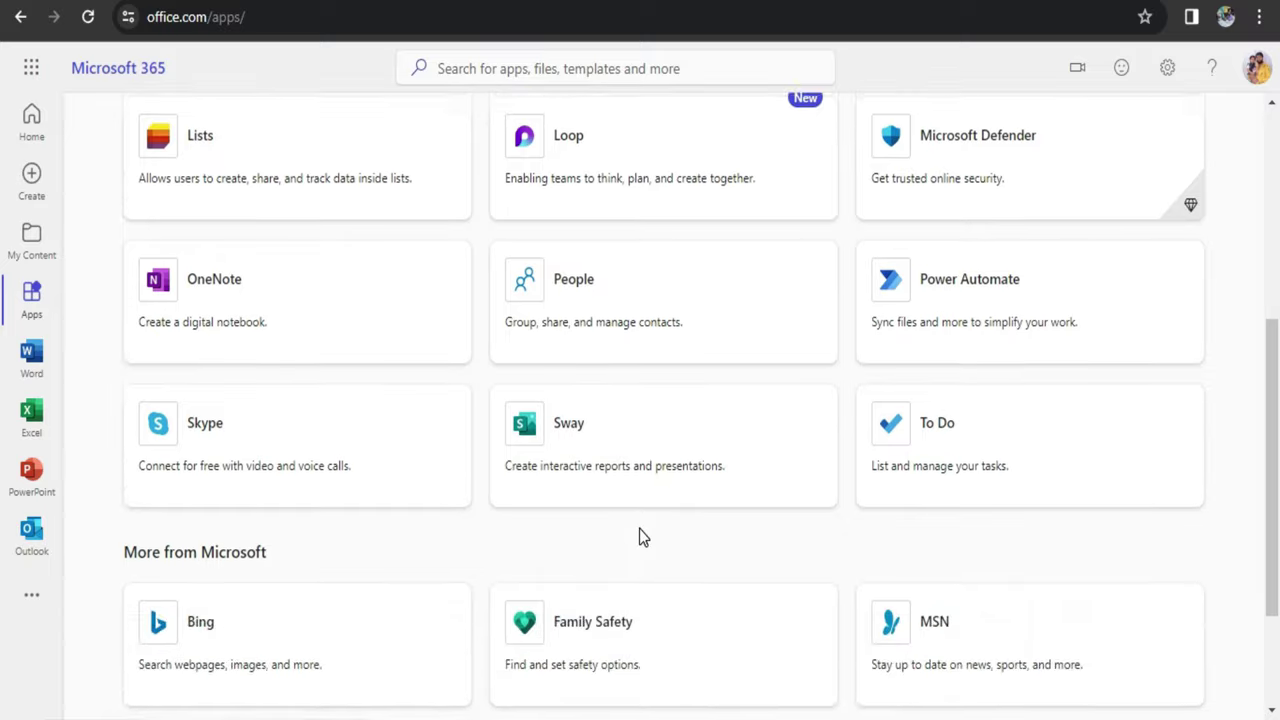
scroll(639, 530, down, 2)
scroll(639, 540, up, 4)
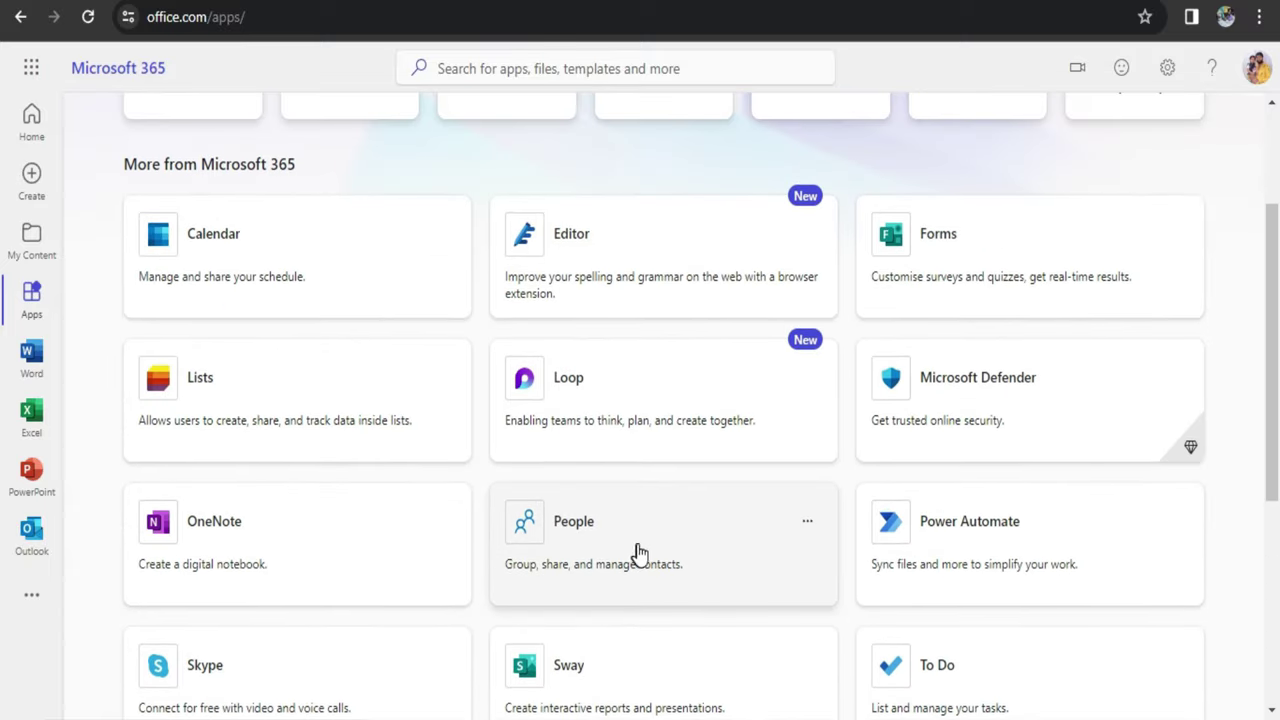
scroll(639, 552, up, 2)
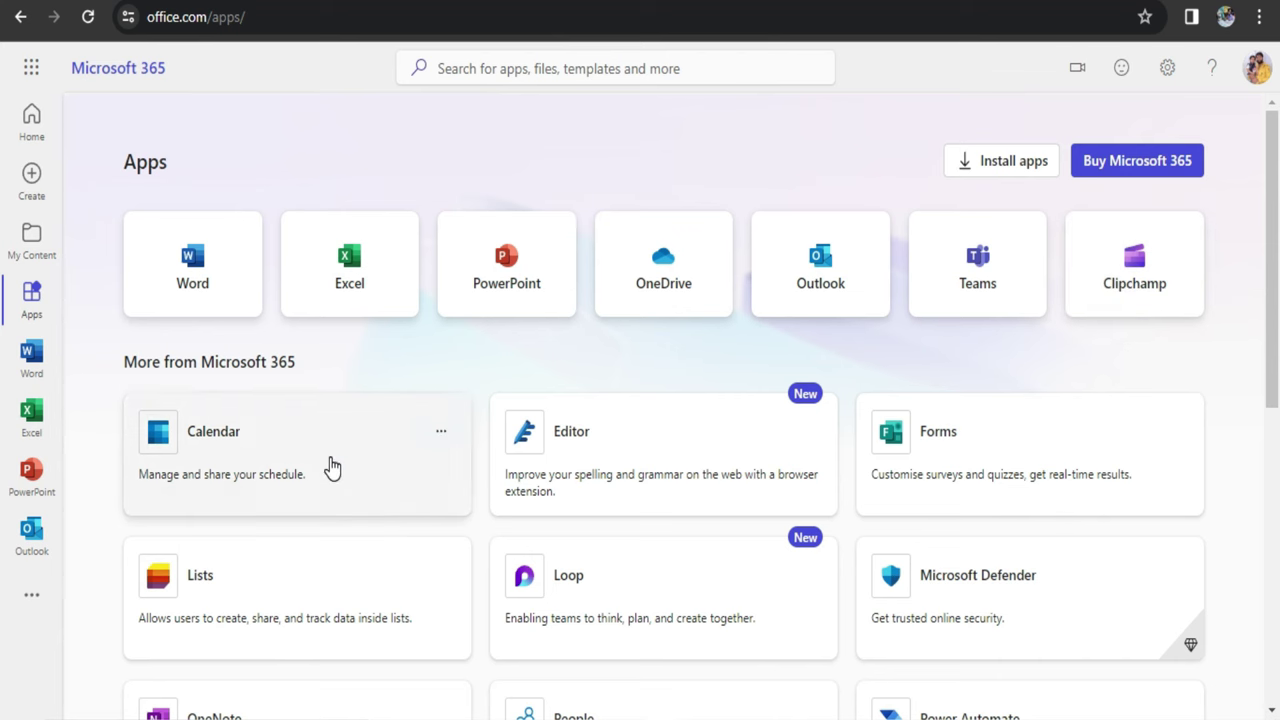
scroll(331, 466, down, 1)
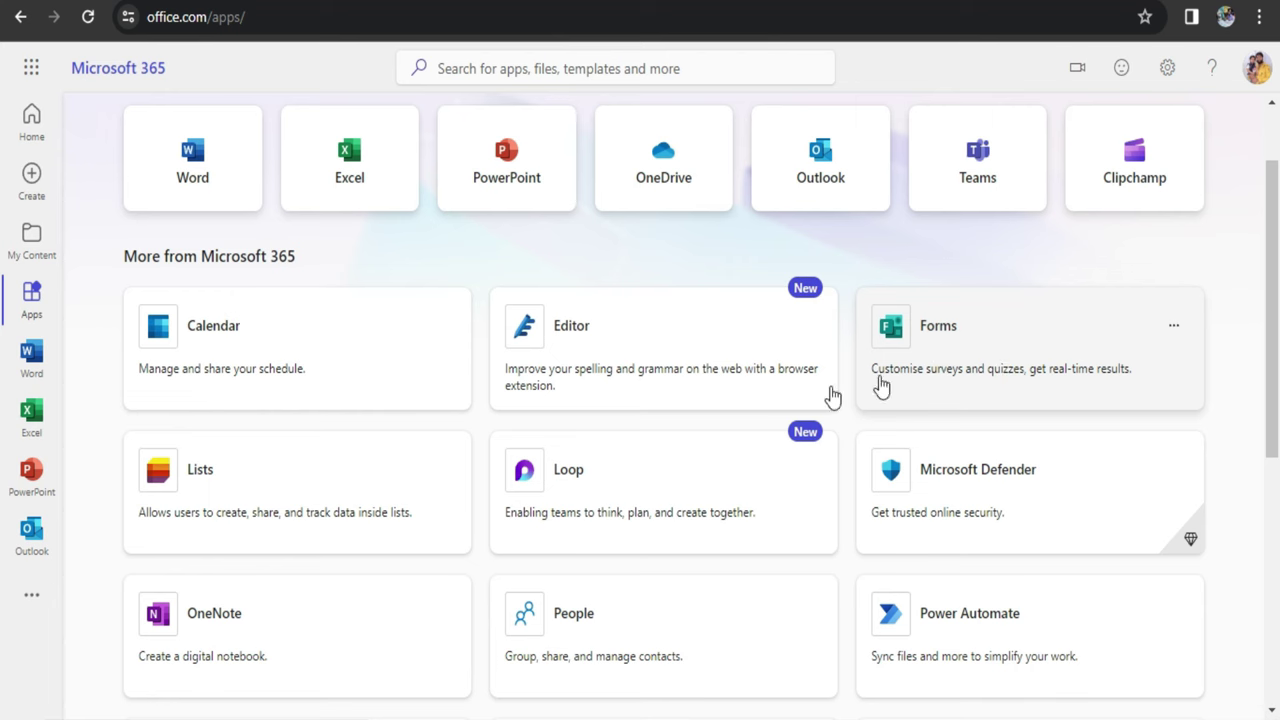
scroll(557, 449, down, 1)
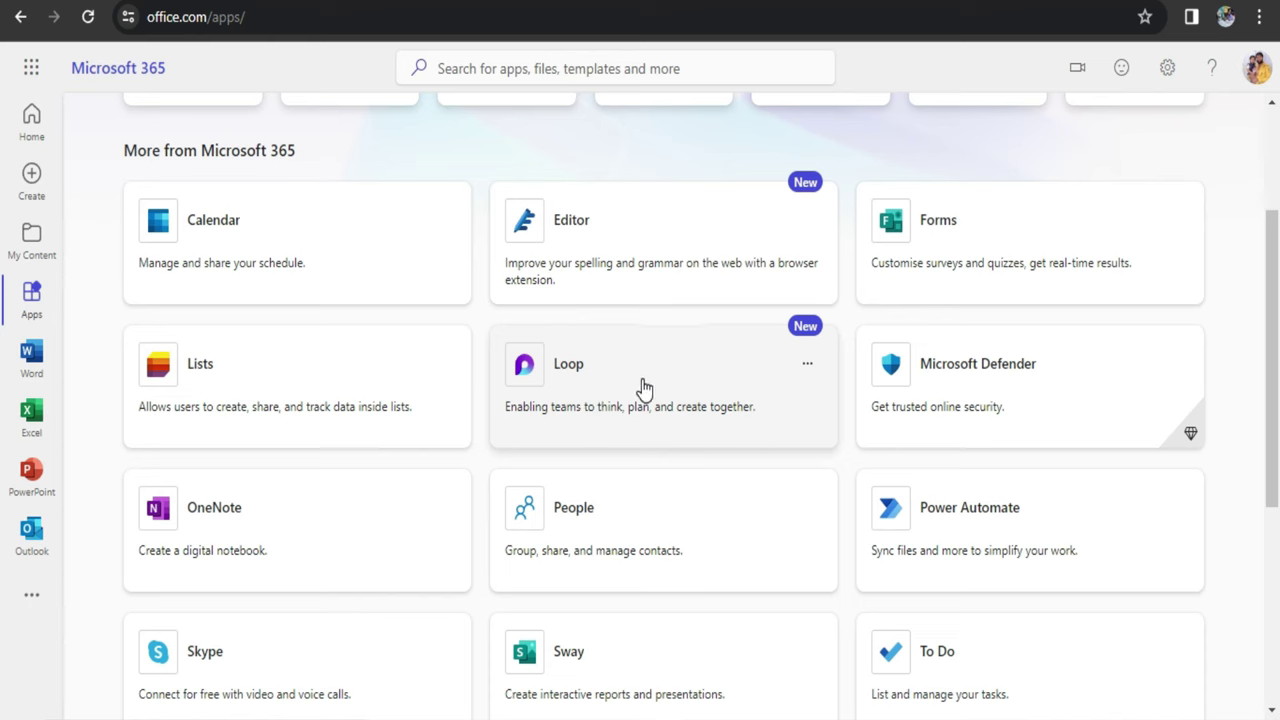
scroll(1006, 394, down, 1)
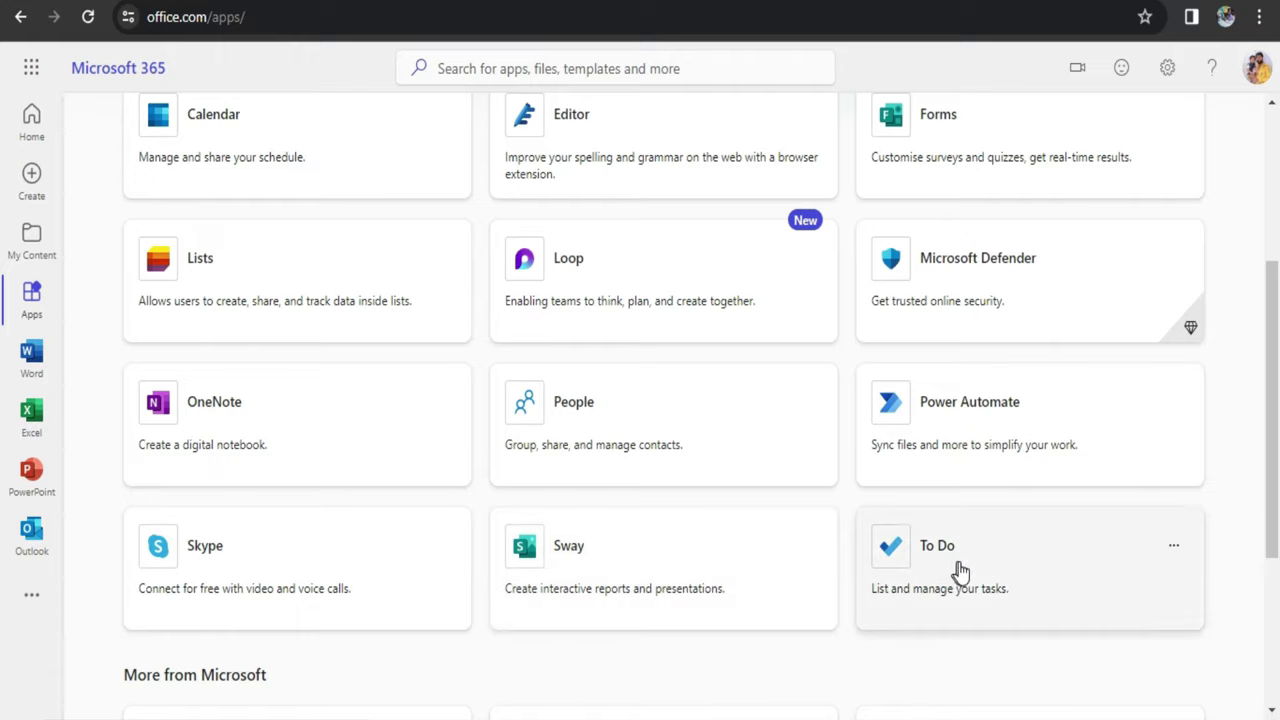
scroll(920, 565, down, 2)
scroll(860, 530, down, 1)
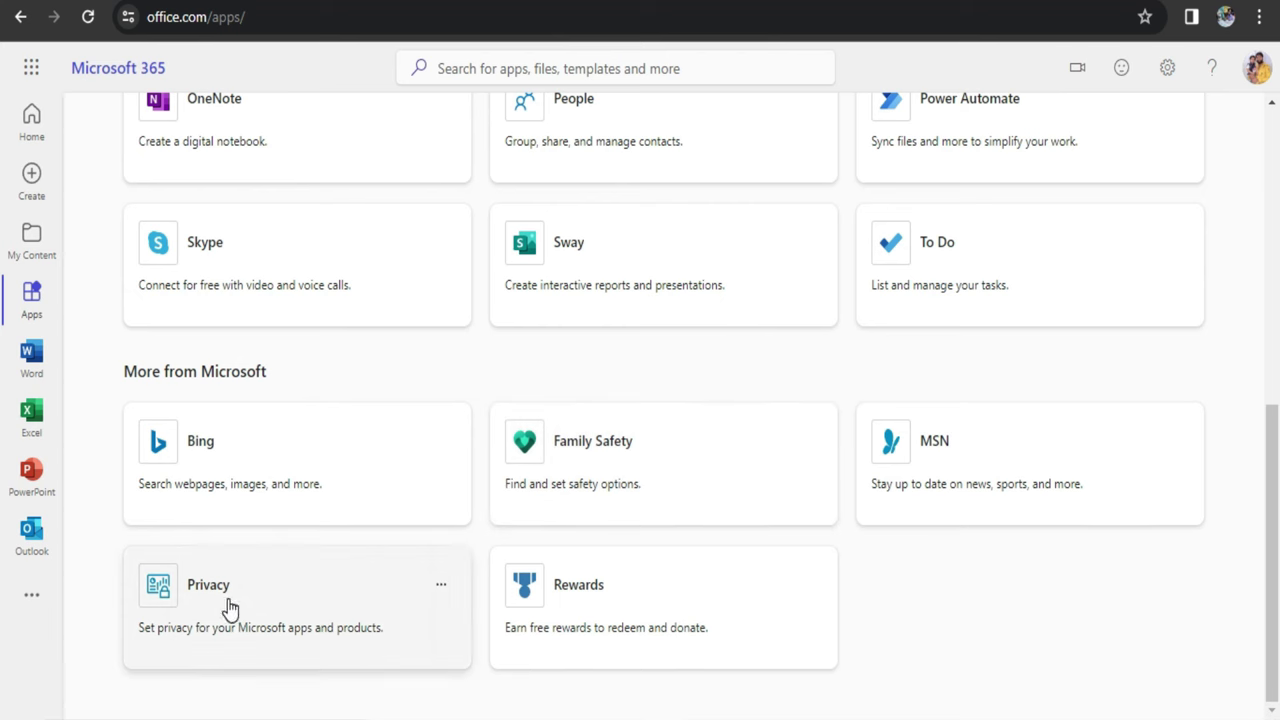
scroll(668, 590, up, 6)
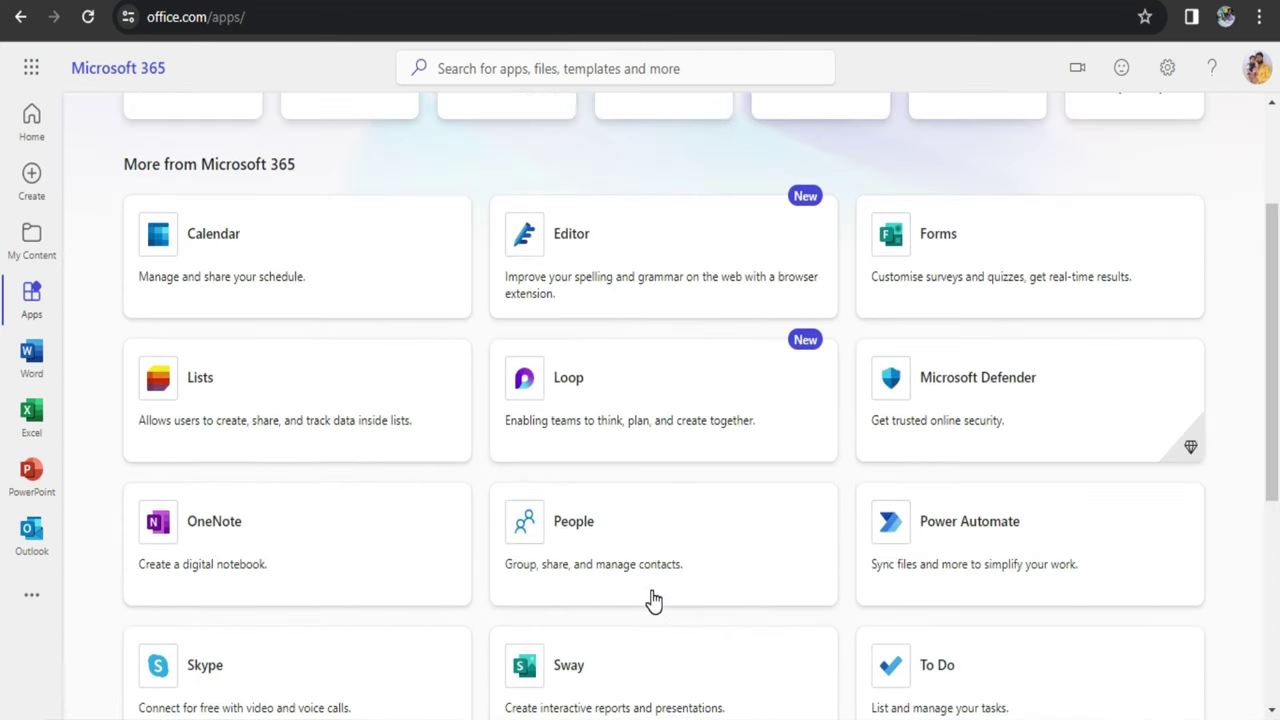
scroll(652, 598, down, 2)
scroll(643, 600, up, 2)
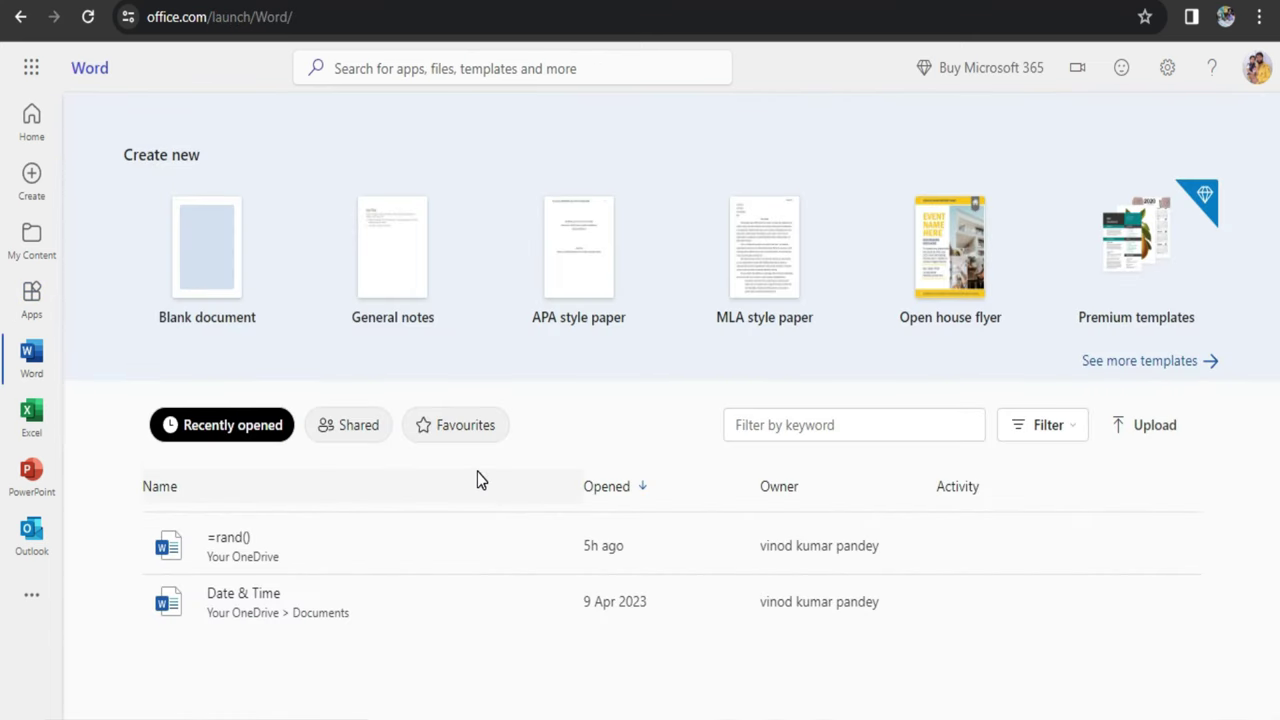
- Create a blank Word document and look through its insert, layout, references, review and view commands
click(212, 243)
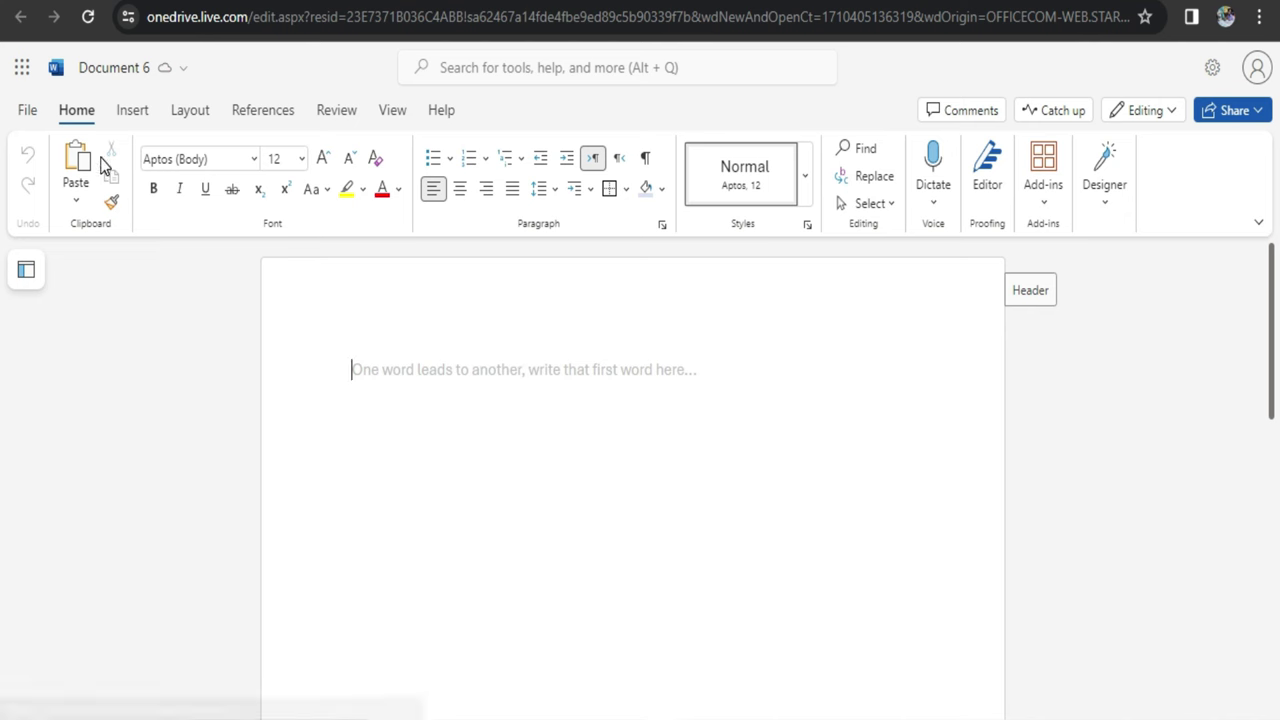
click(130, 112)
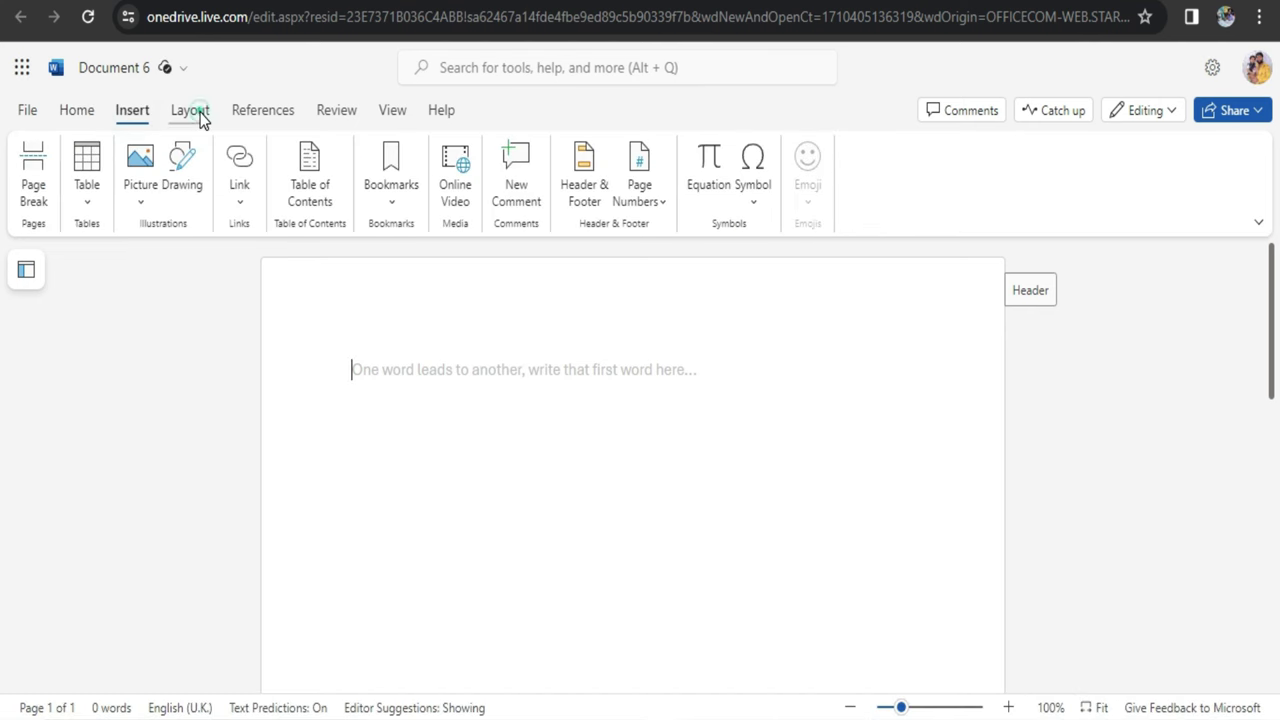
click(195, 112)
click(265, 112)
click(334, 110)
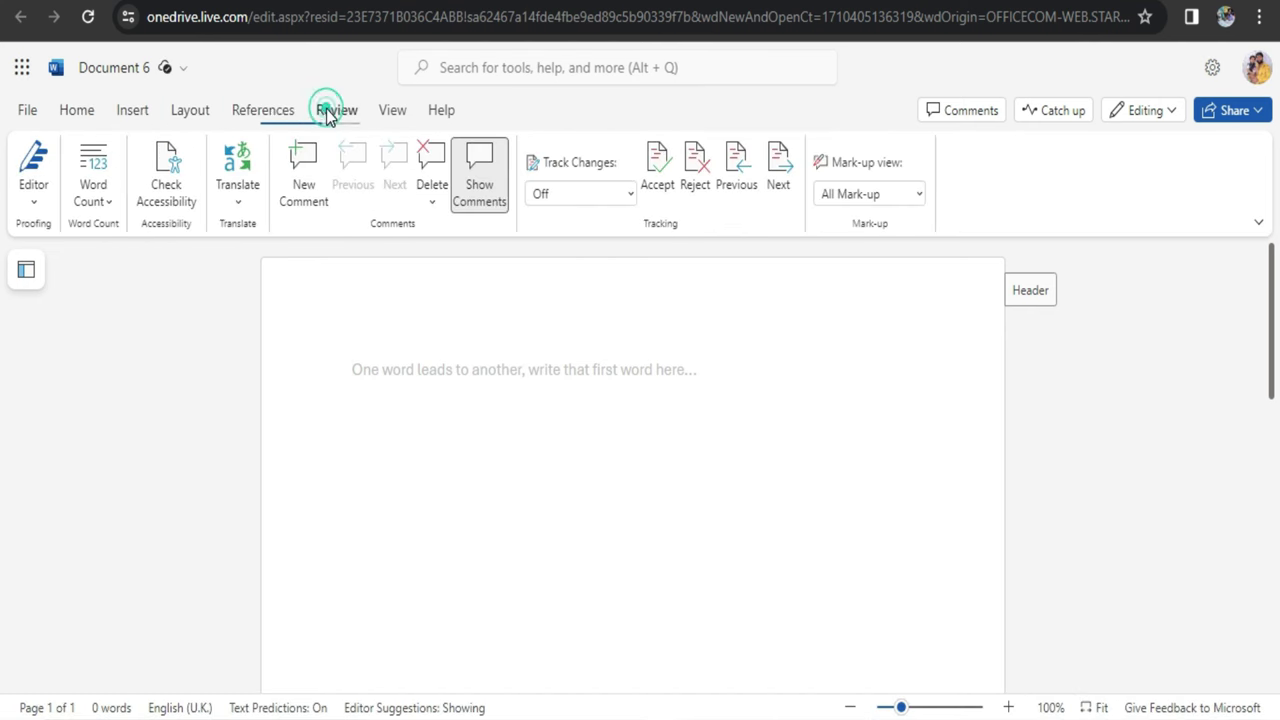
click(403, 110)
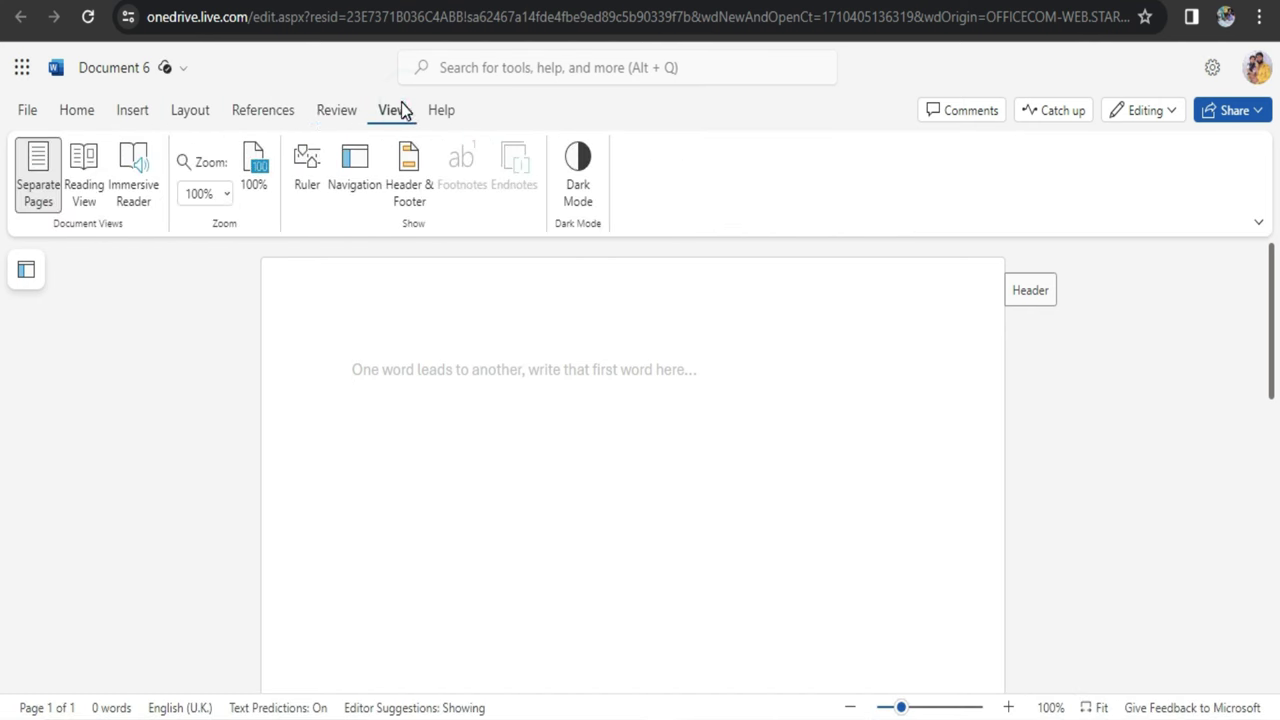
click(70, 114)
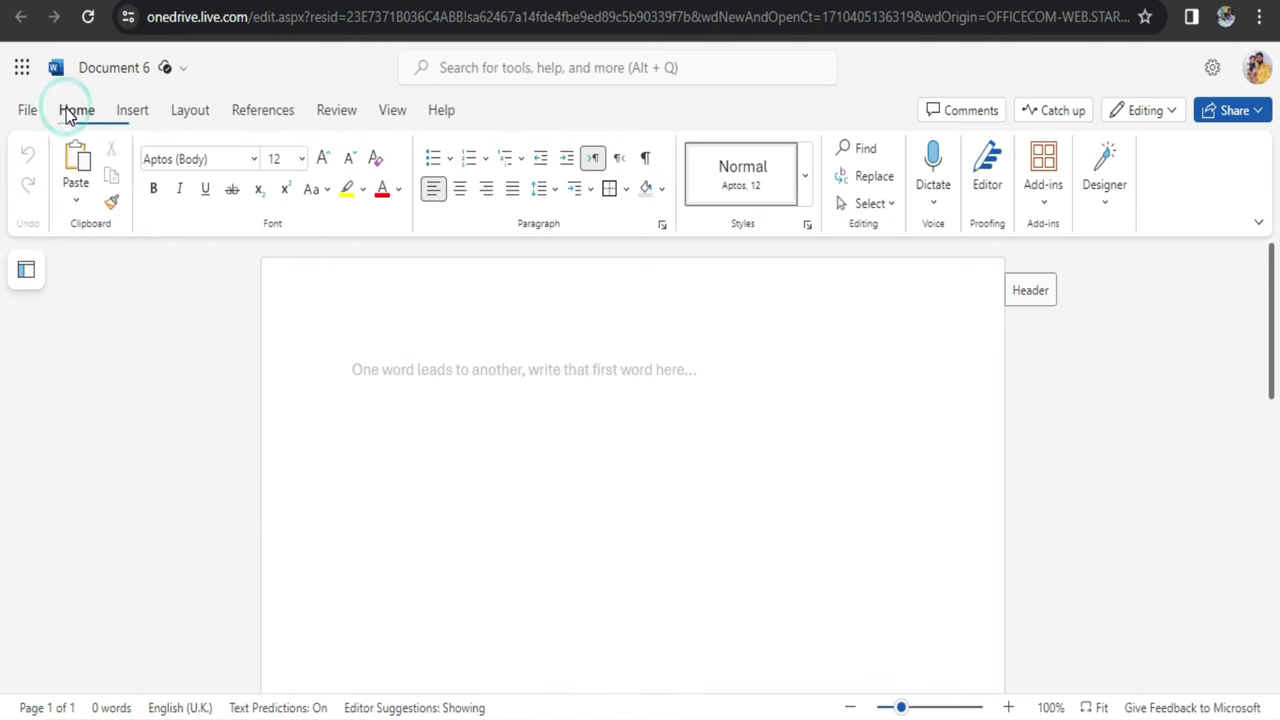
- Try Dark Mode and its page background switch on the blank Word document, and return to the light appearance
click(385, 111)
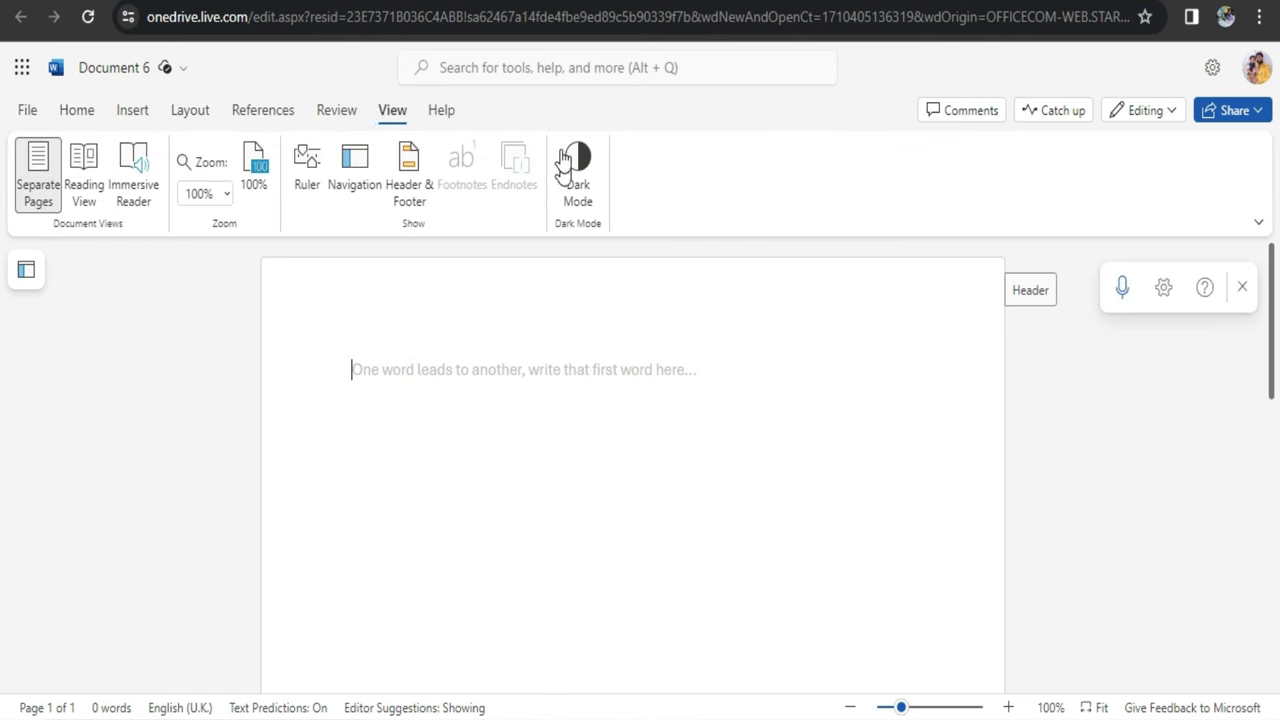
click(577, 185)
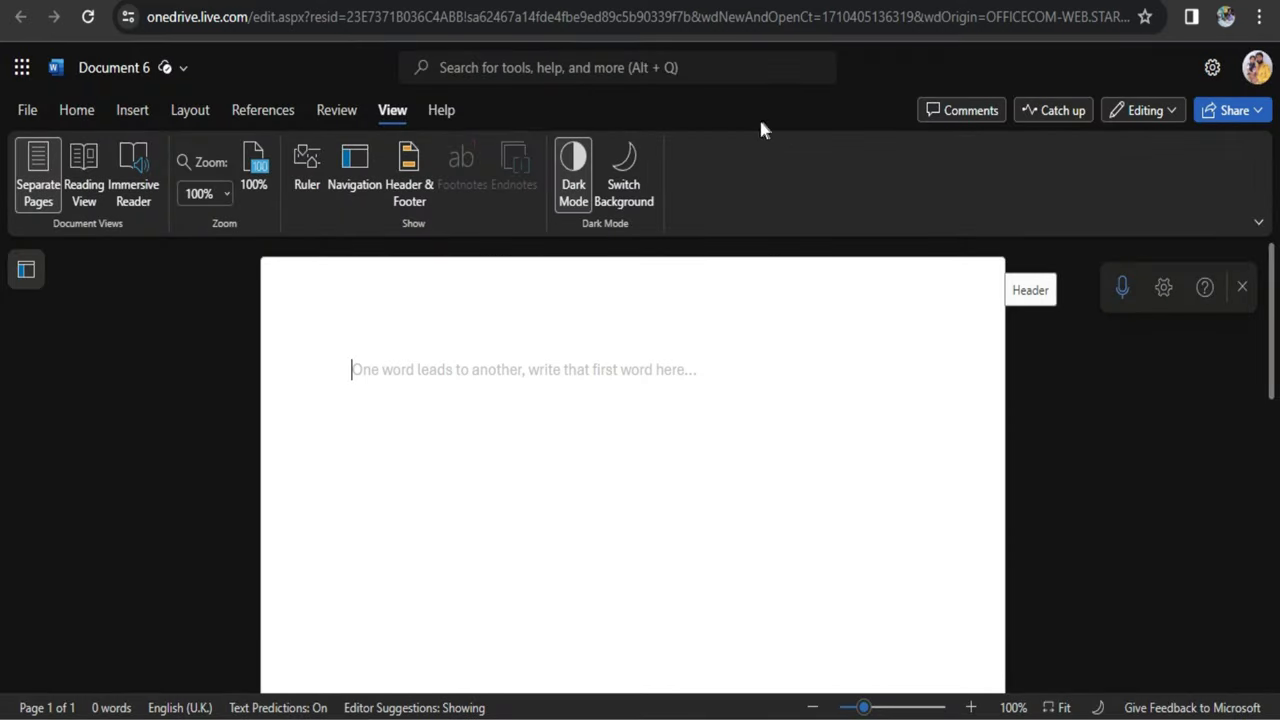
click(617, 182)
click(578, 185)
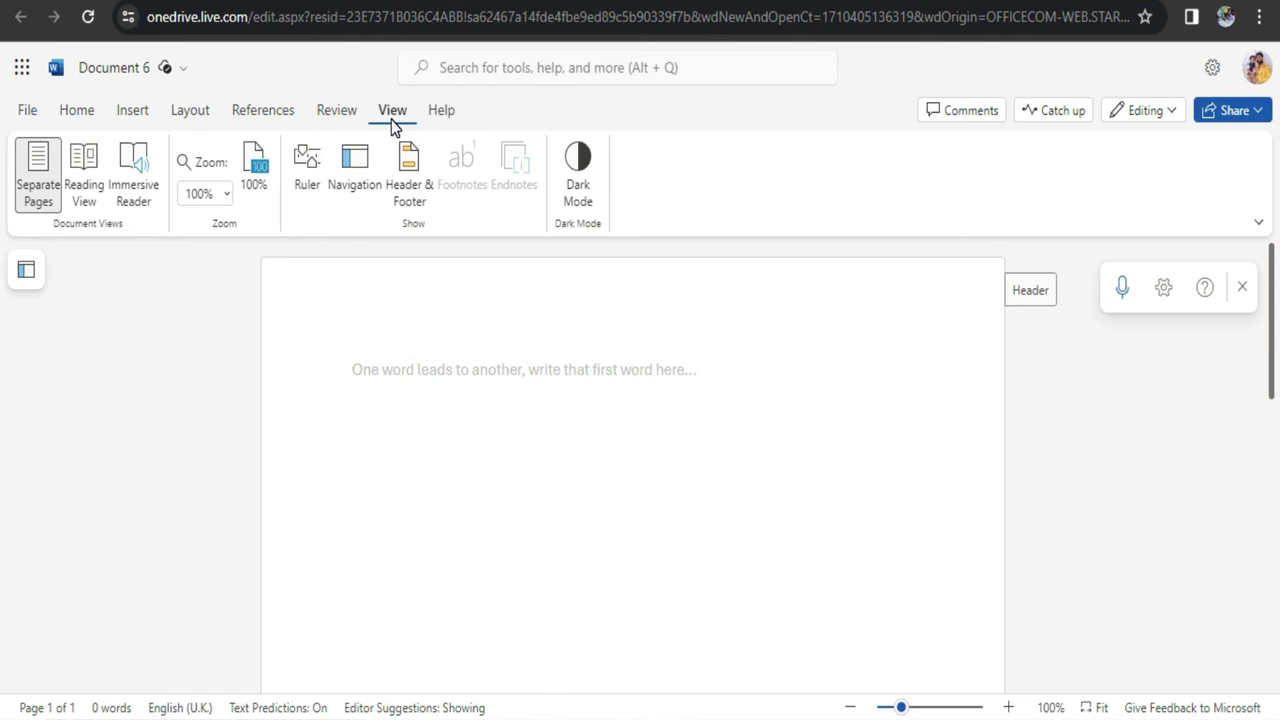
- Look over the Word document's review commands and return to the home commands and the blank page
click(340, 112)
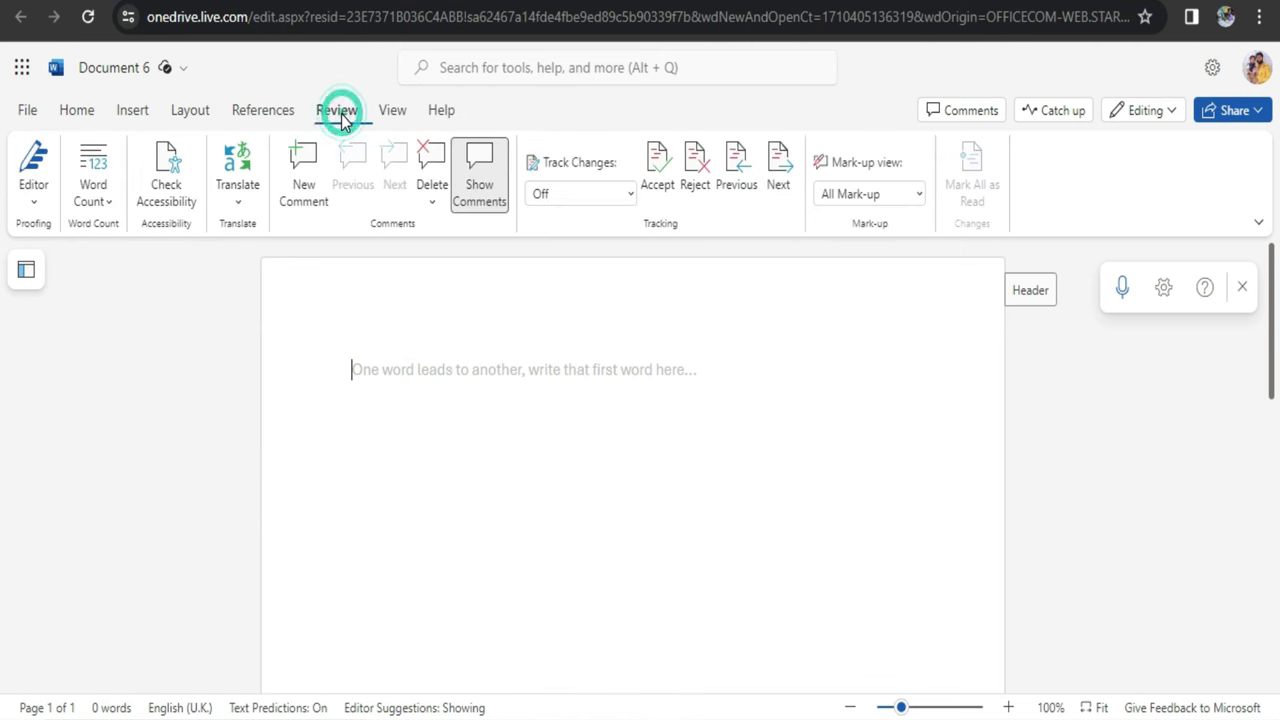
click(331, 373)
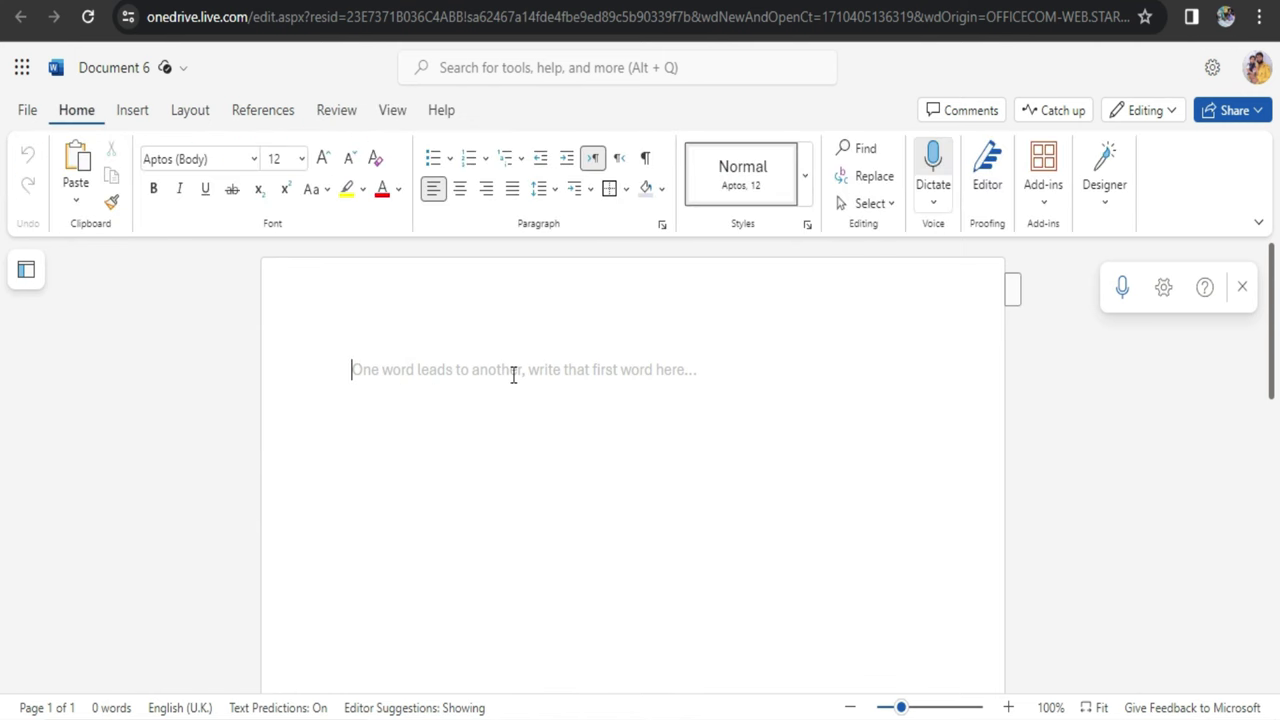
click(1060, 212)
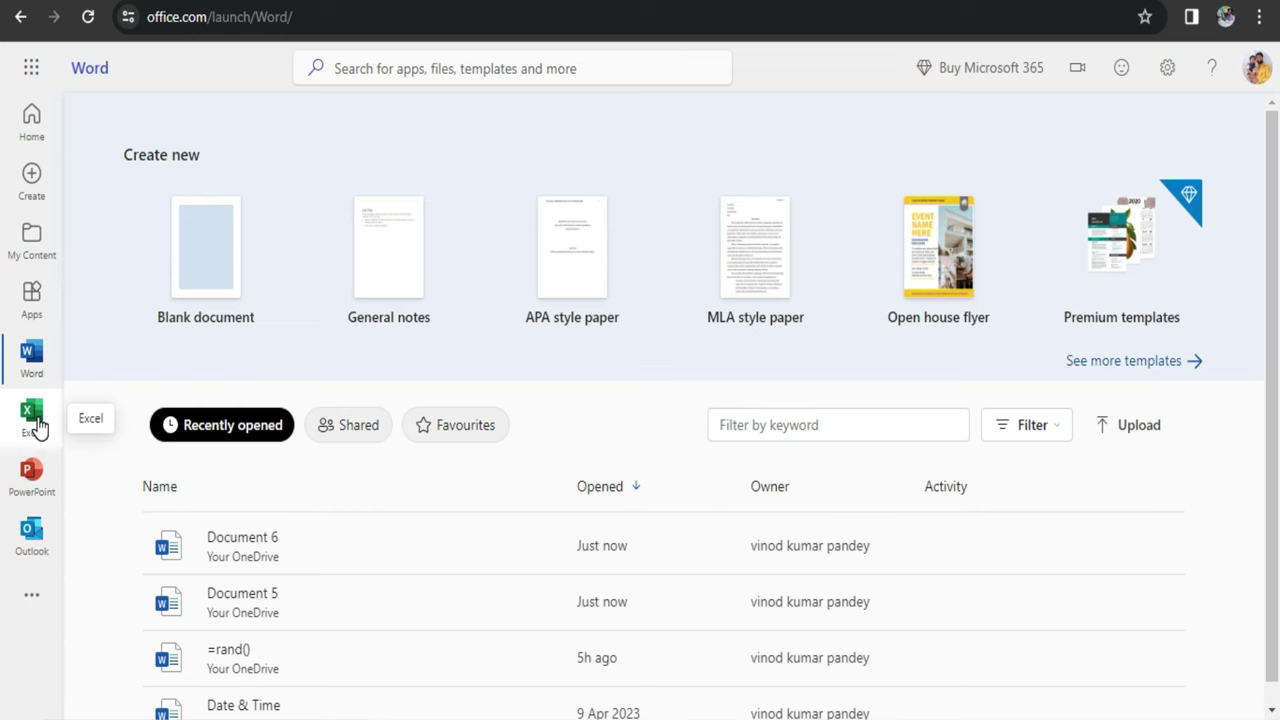
- Create a blank workbook in Excel and try out cell selection on its empty sheet
click(33, 418)
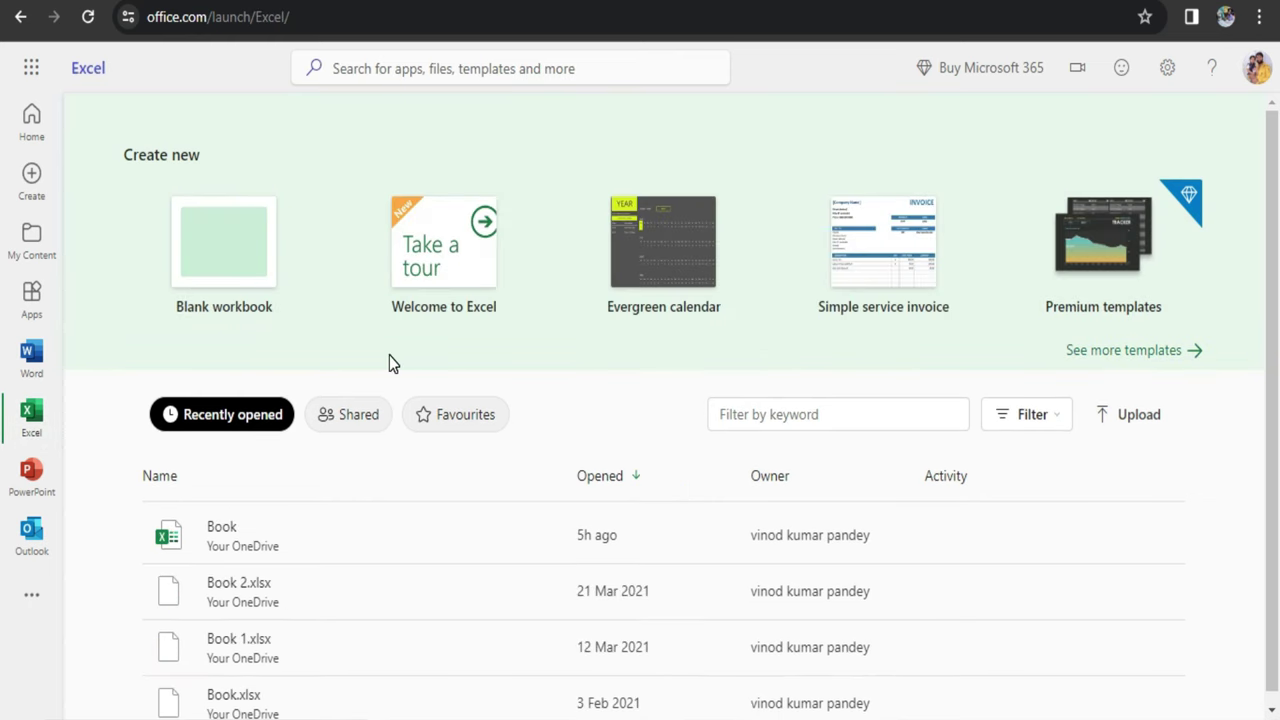
click(229, 254)
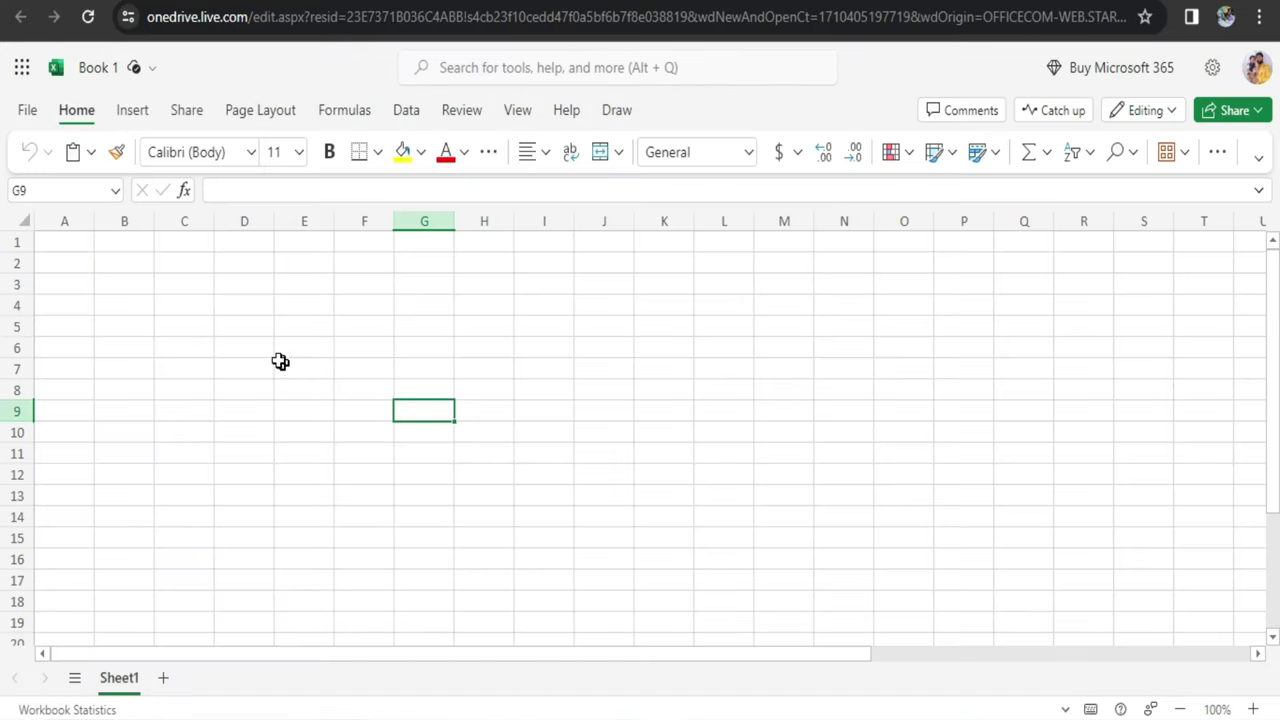
drag(297, 349, 629, 429)
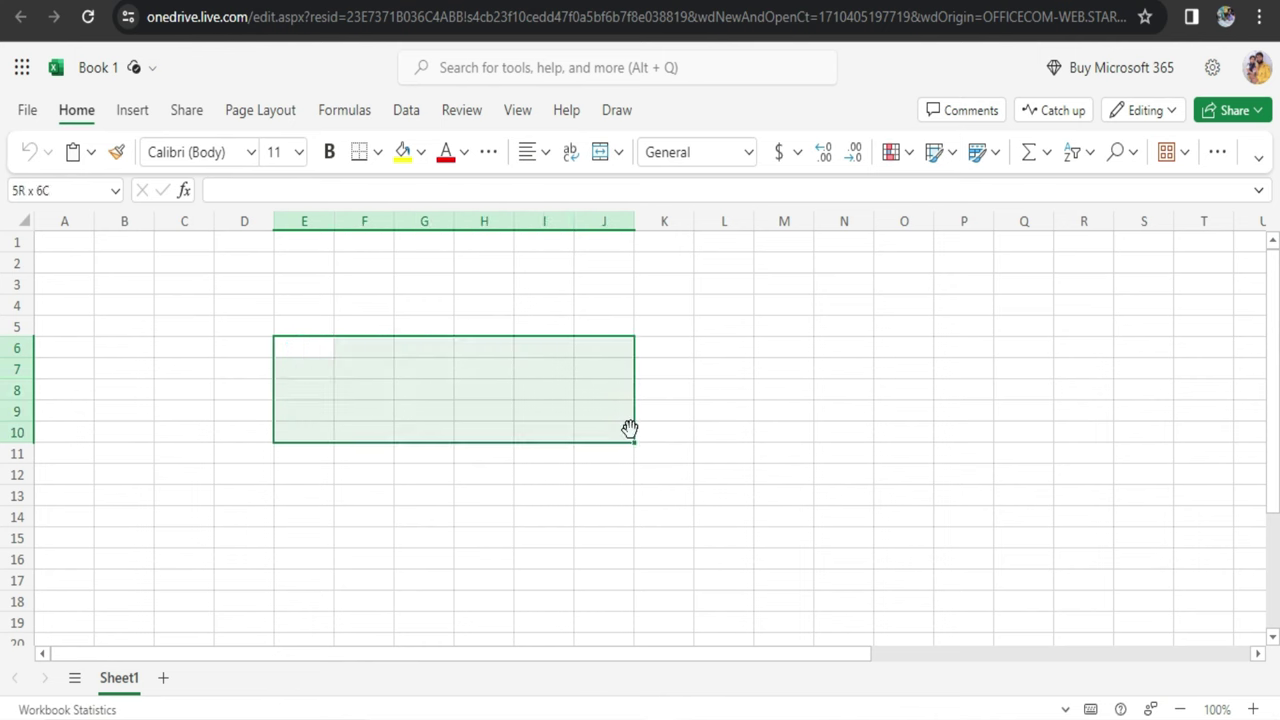
click(494, 391)
click(300, 322)
click(424, 320)
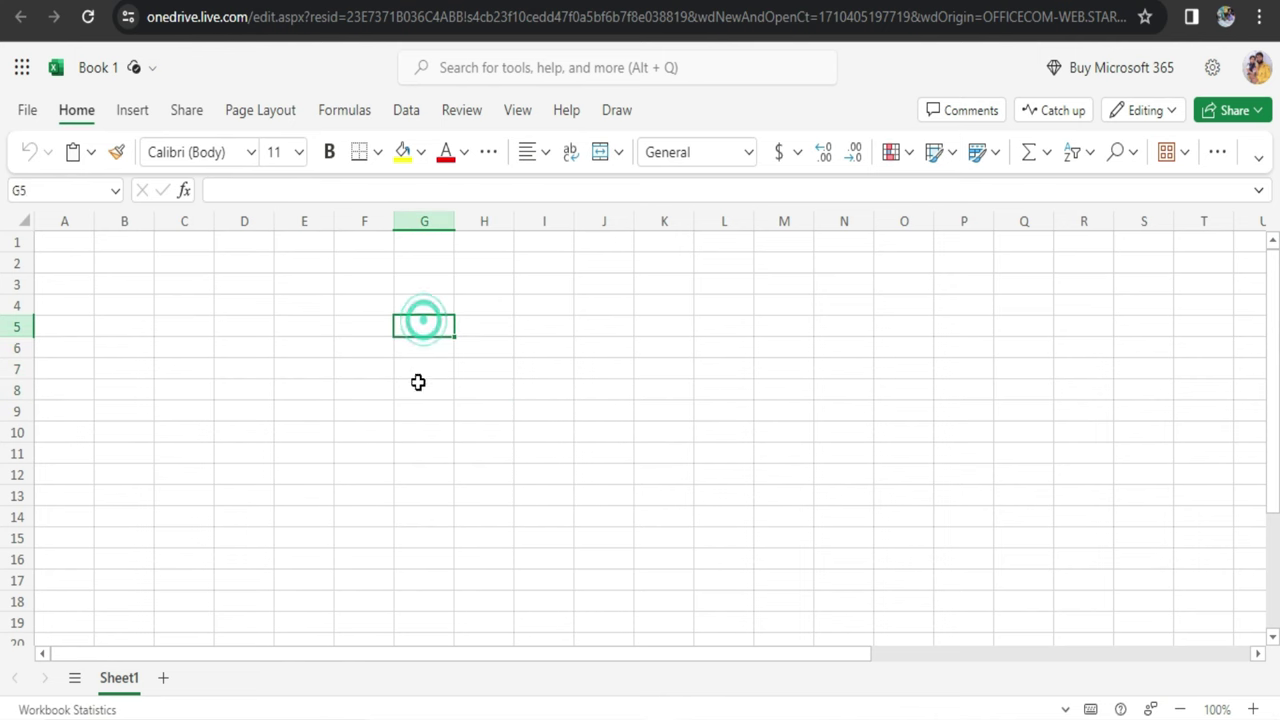
- Enter the numbers 55, 45, 45, 45 and 454 in cells G9 to G13
click(417, 384)
key(Return)
text(5)
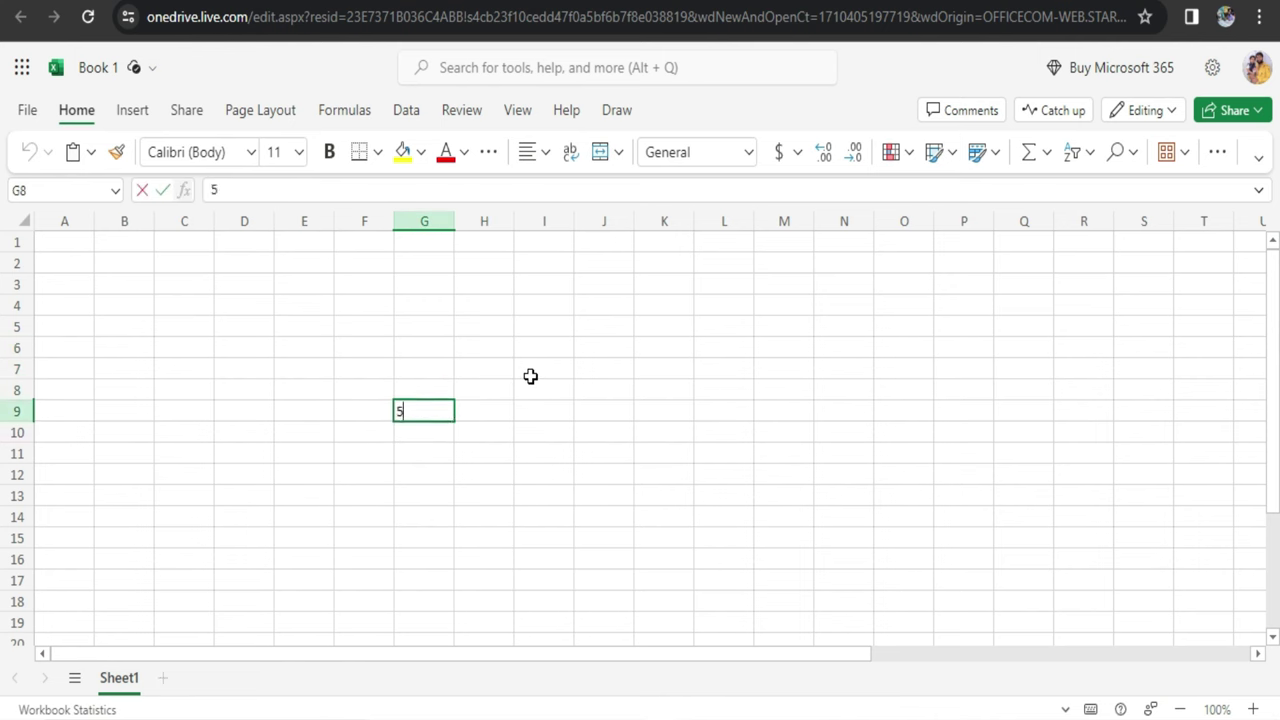
text(5 45 45 45 45)
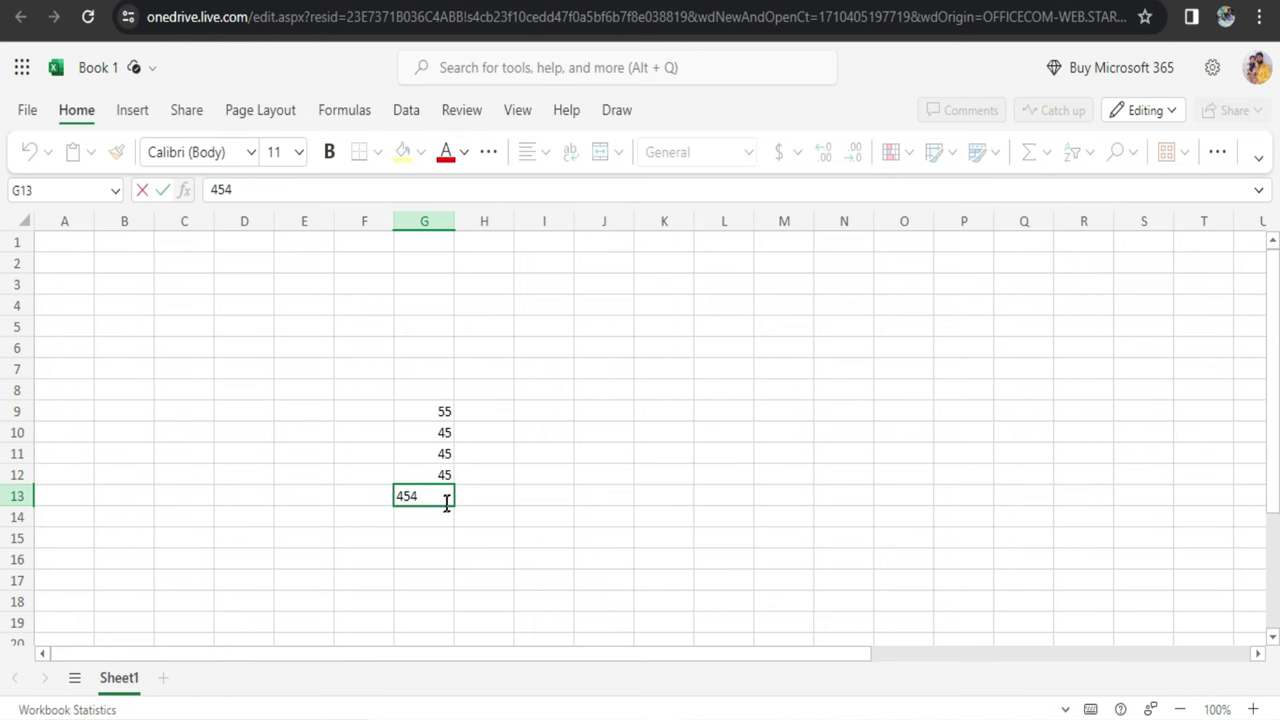
- Add up the numbers in cell G14 with the formula =SUM(G9:G13) and check the formula
click(437, 512)
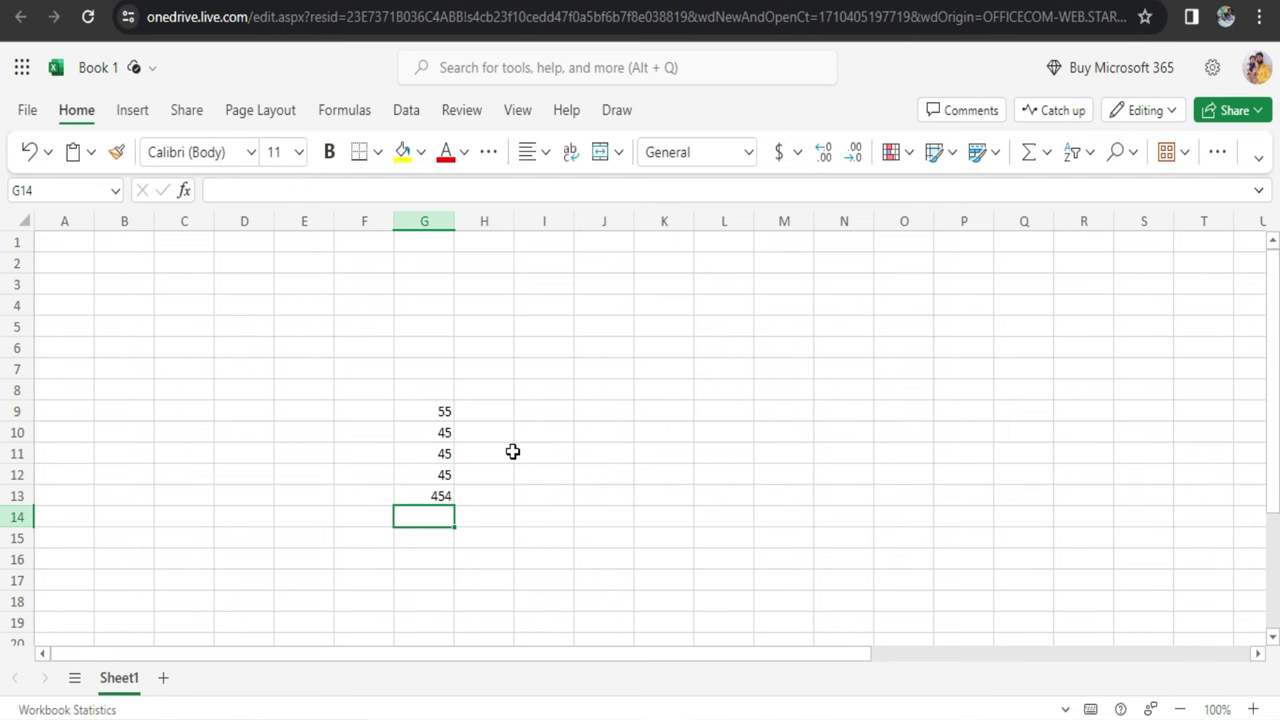
key(alt+equal)
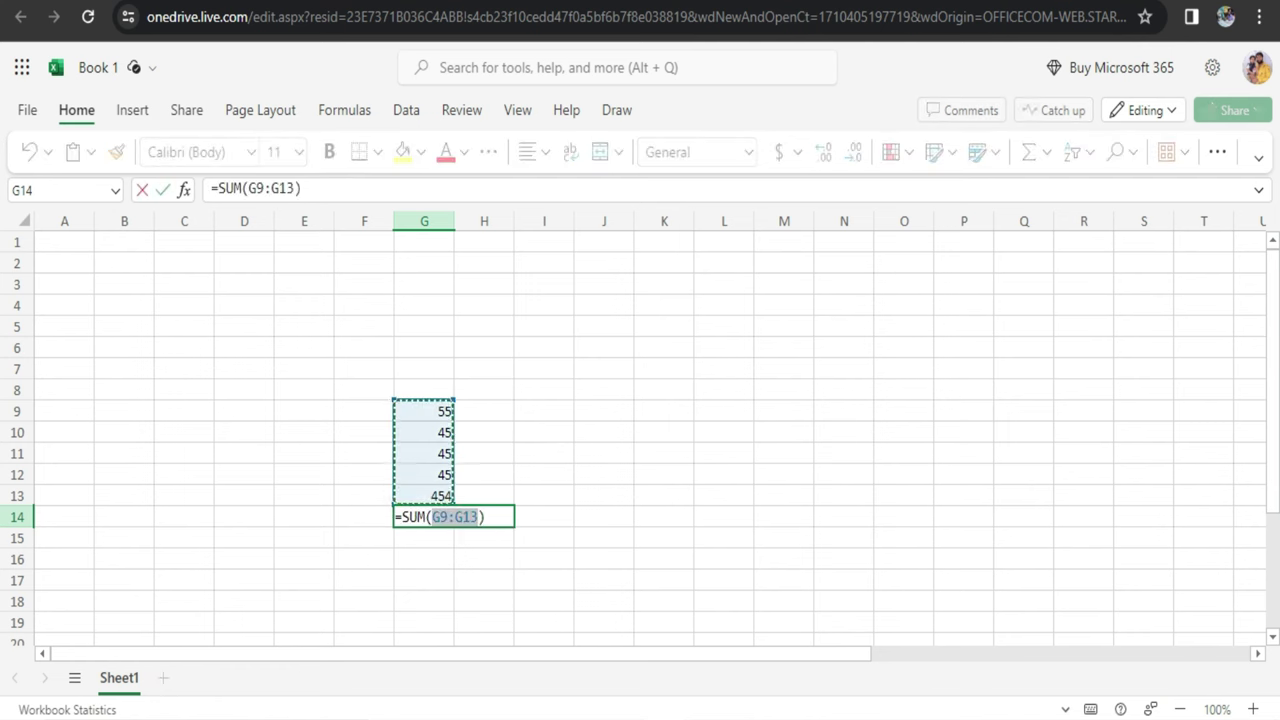
key(Return)
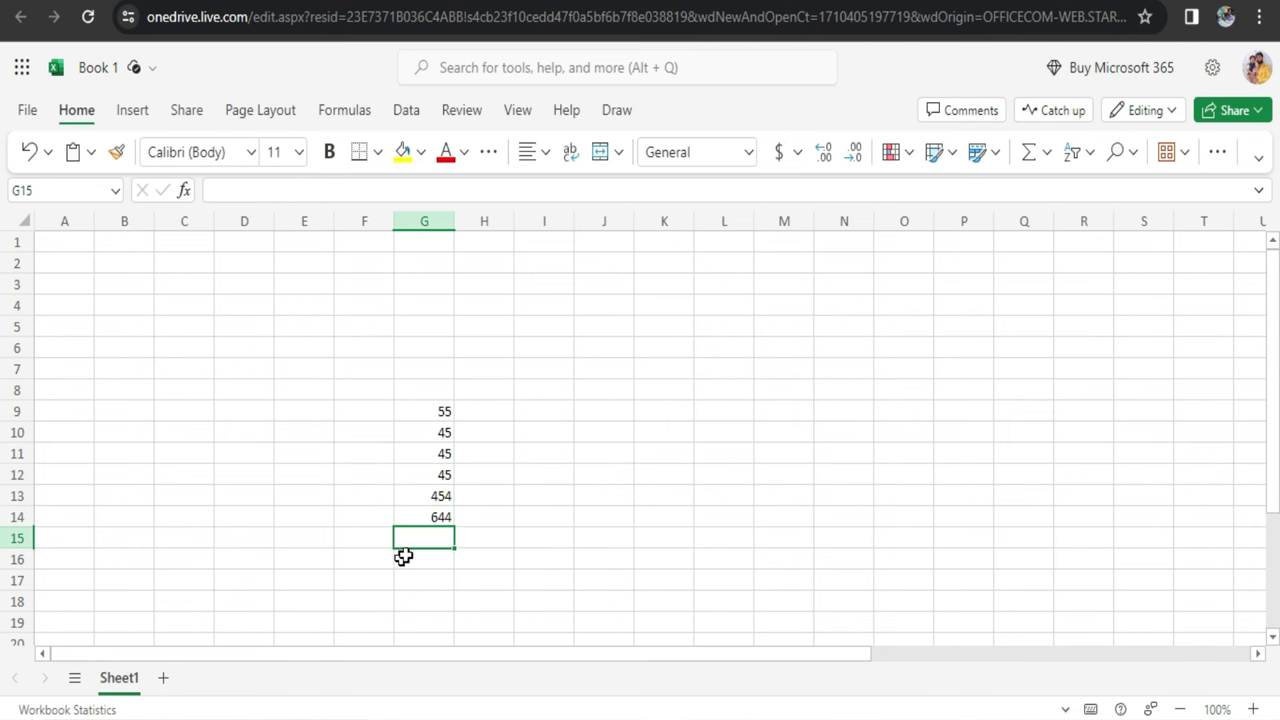
click(443, 519)
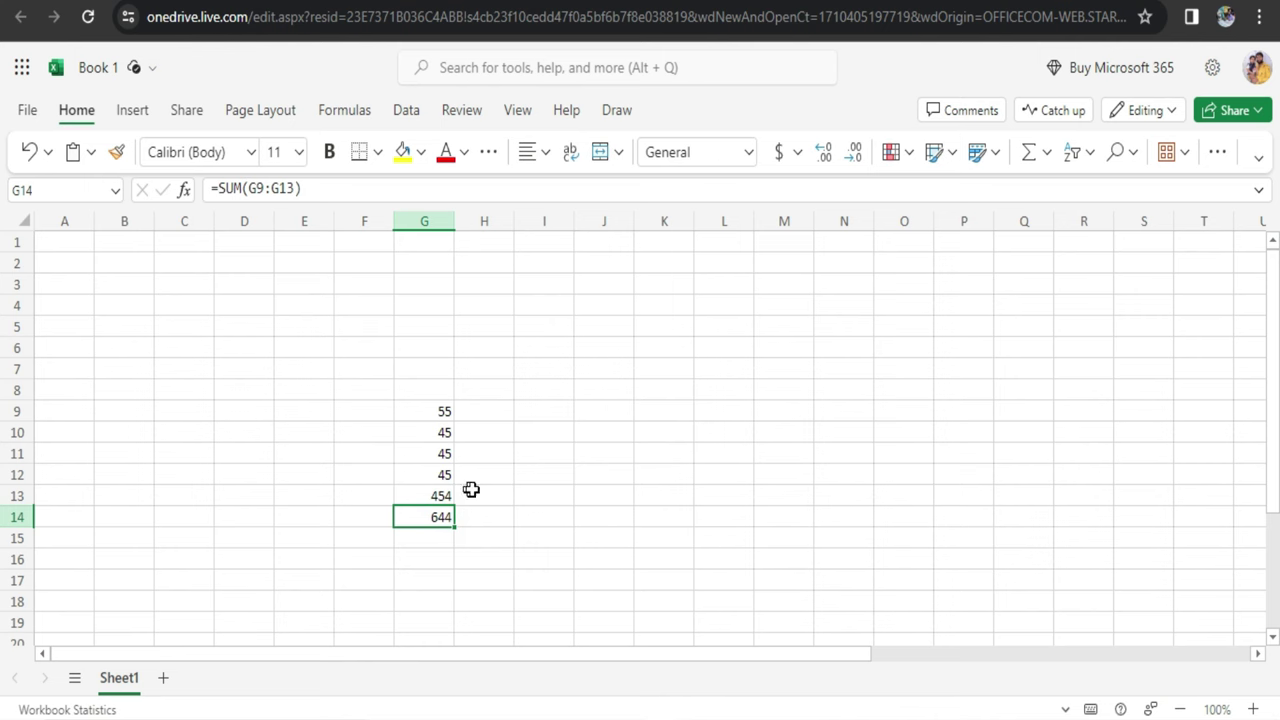
drag(329, 364, 560, 585)
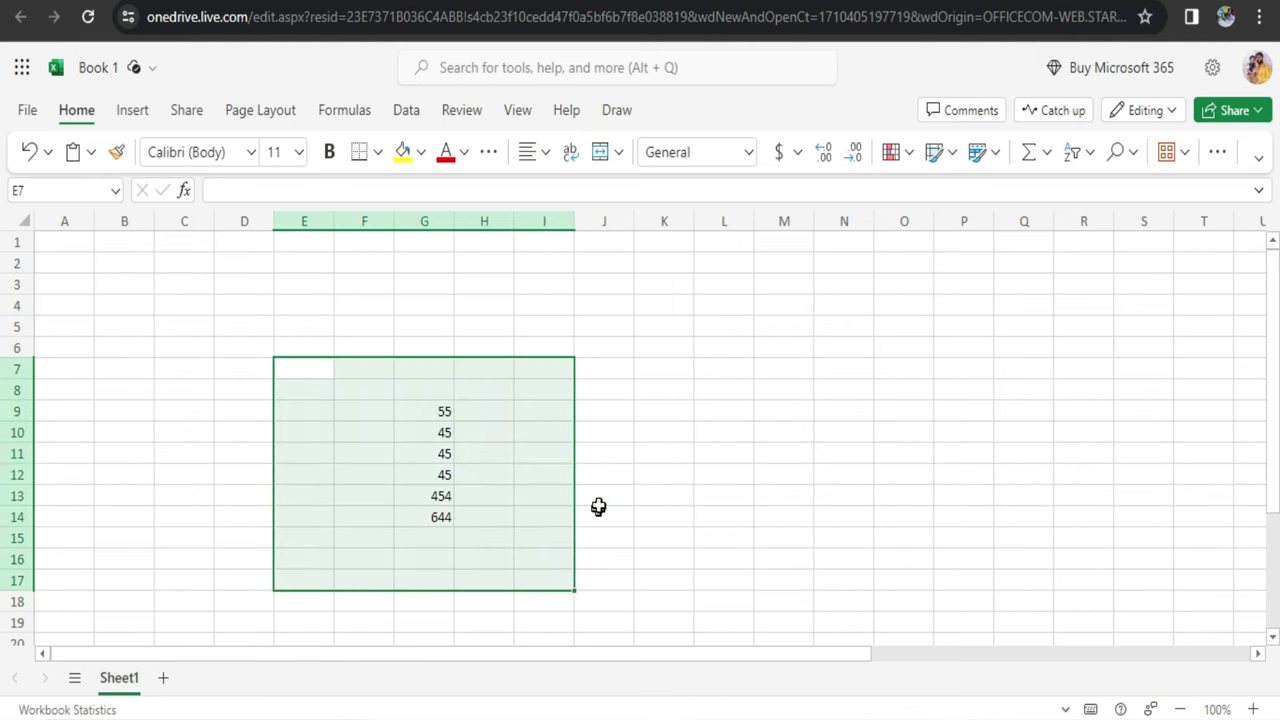
click(622, 452)
drag(753, 342, 334, 534)
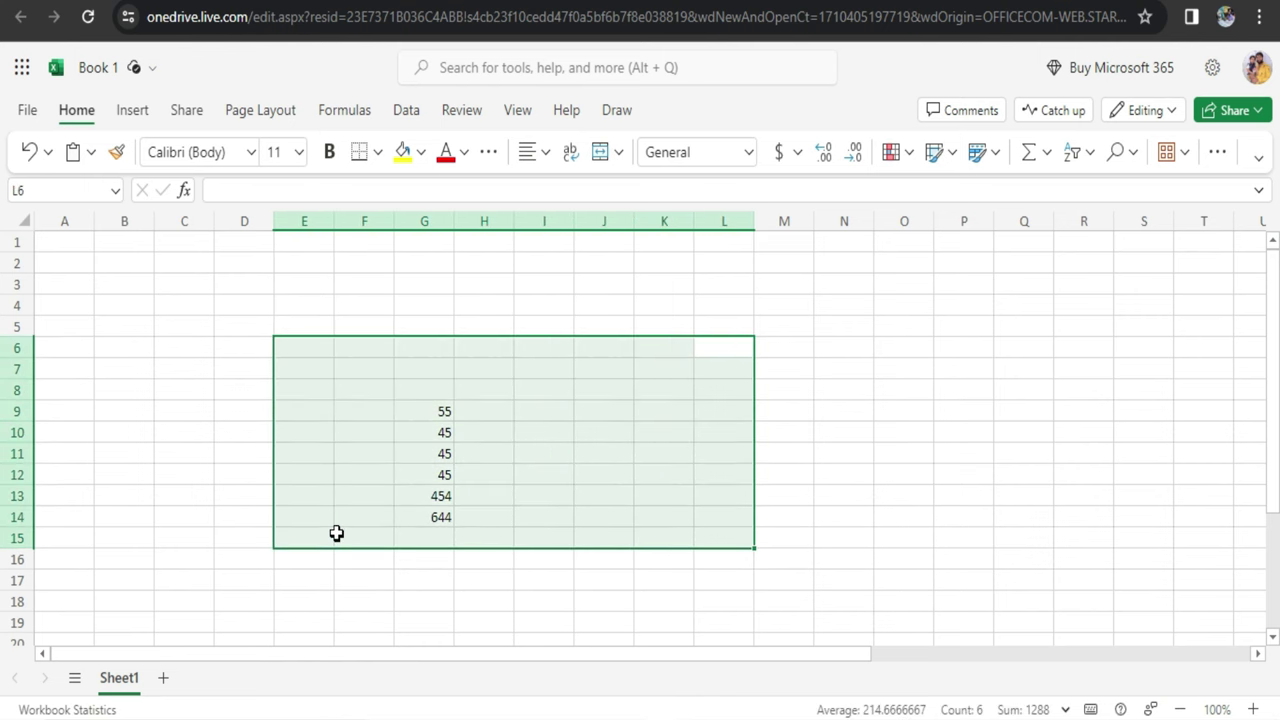
click(380, 437)
drag(382, 386, 560, 540)
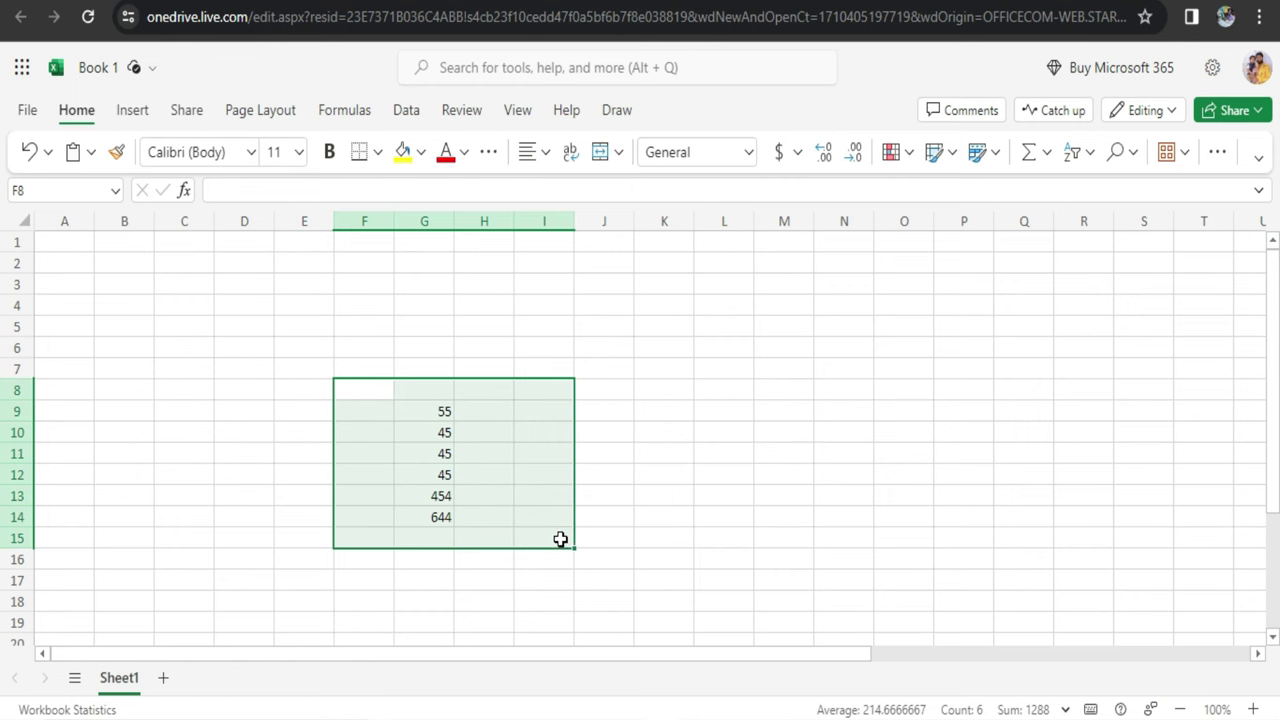
click(543, 471)
drag(374, 380, 534, 551)
click(635, 430)
drag(246, 300, 743, 523)
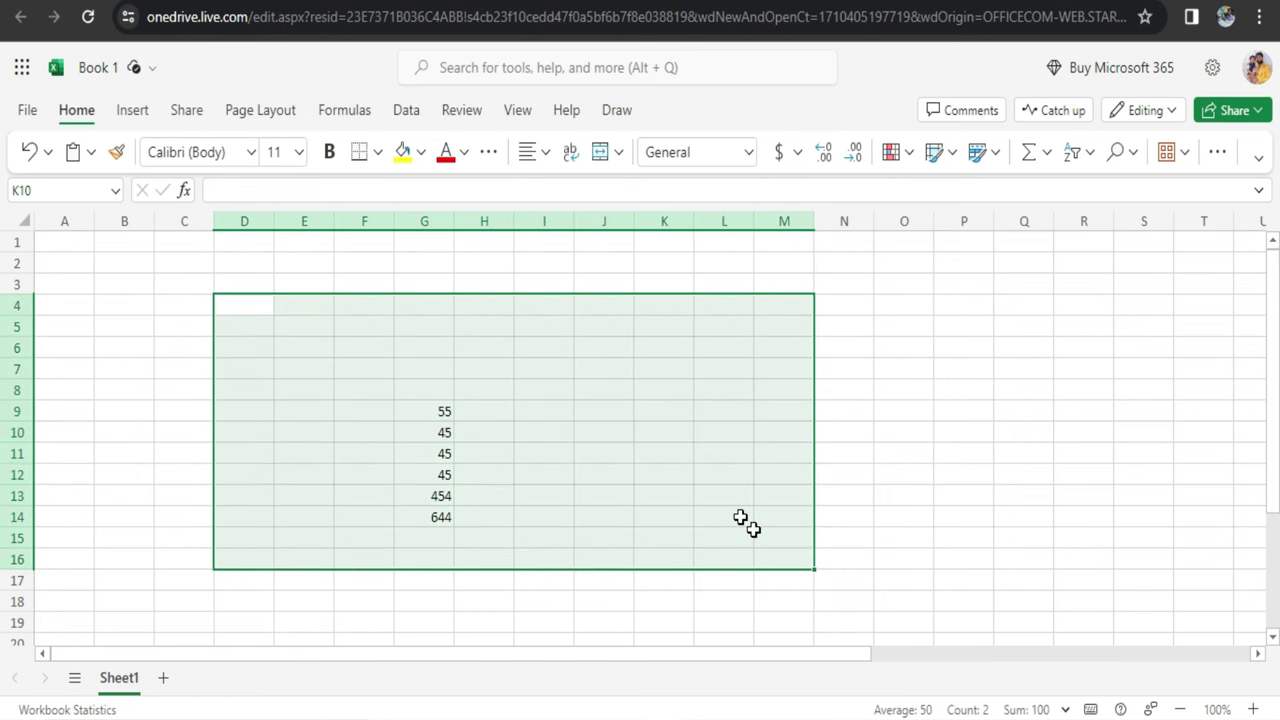
click(643, 417)
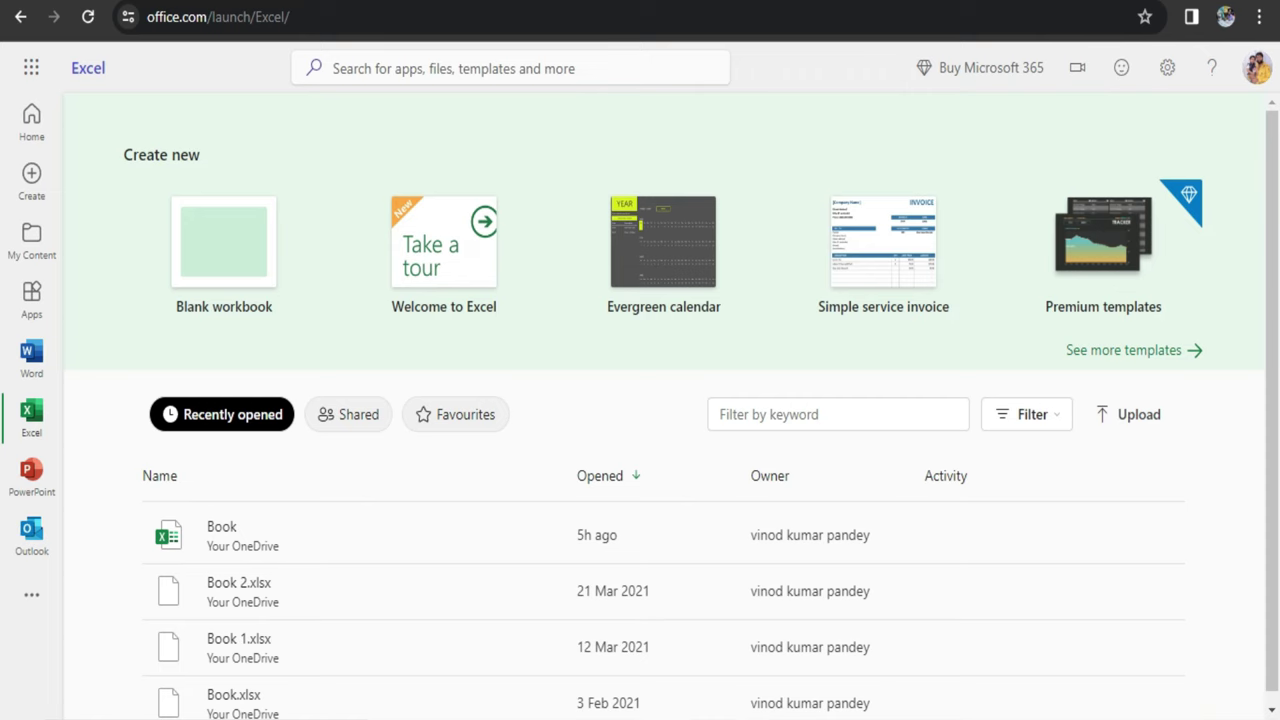
- Create a blank PowerPoint presentation and look over its home commands and title slide
click(25, 474)
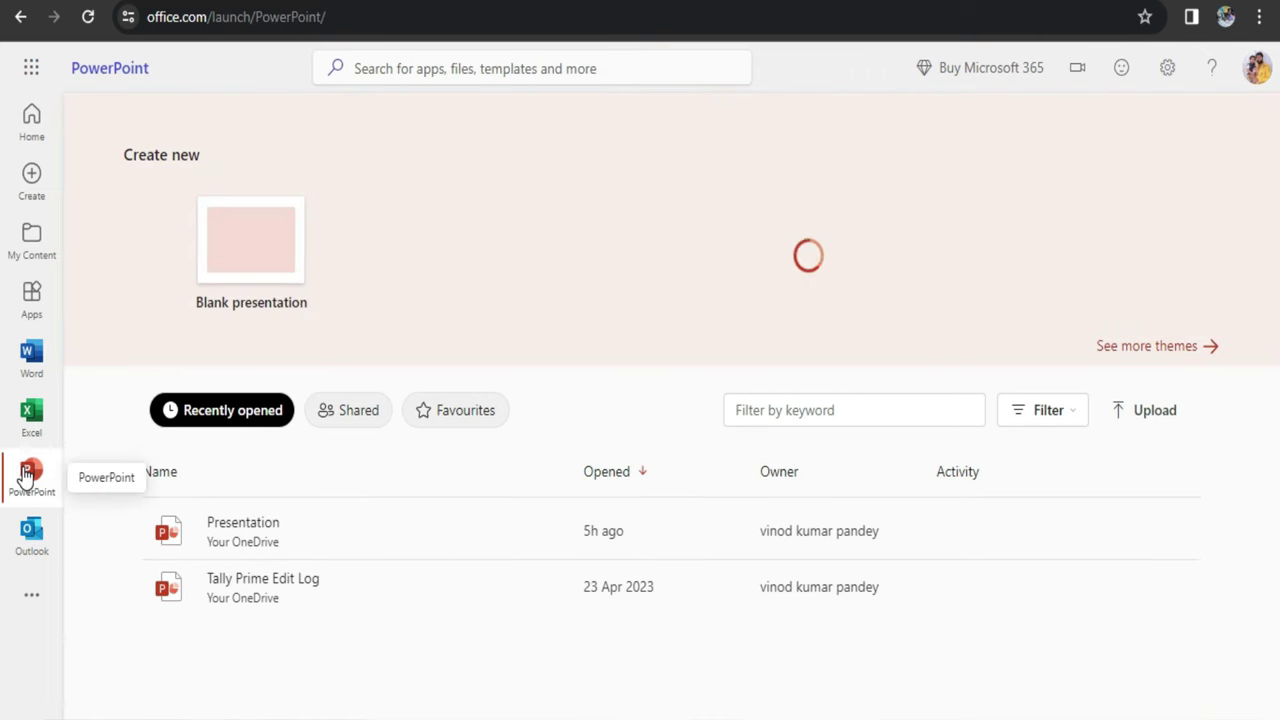
click(222, 246)
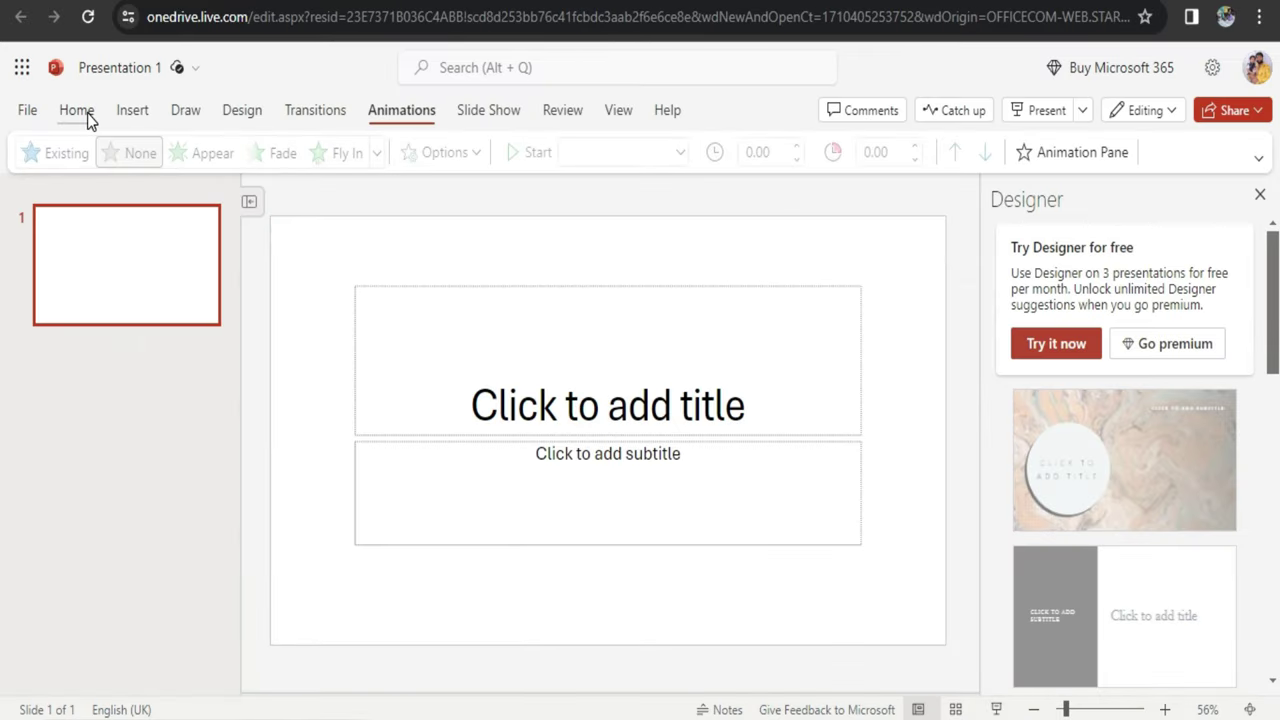
click(87, 115)
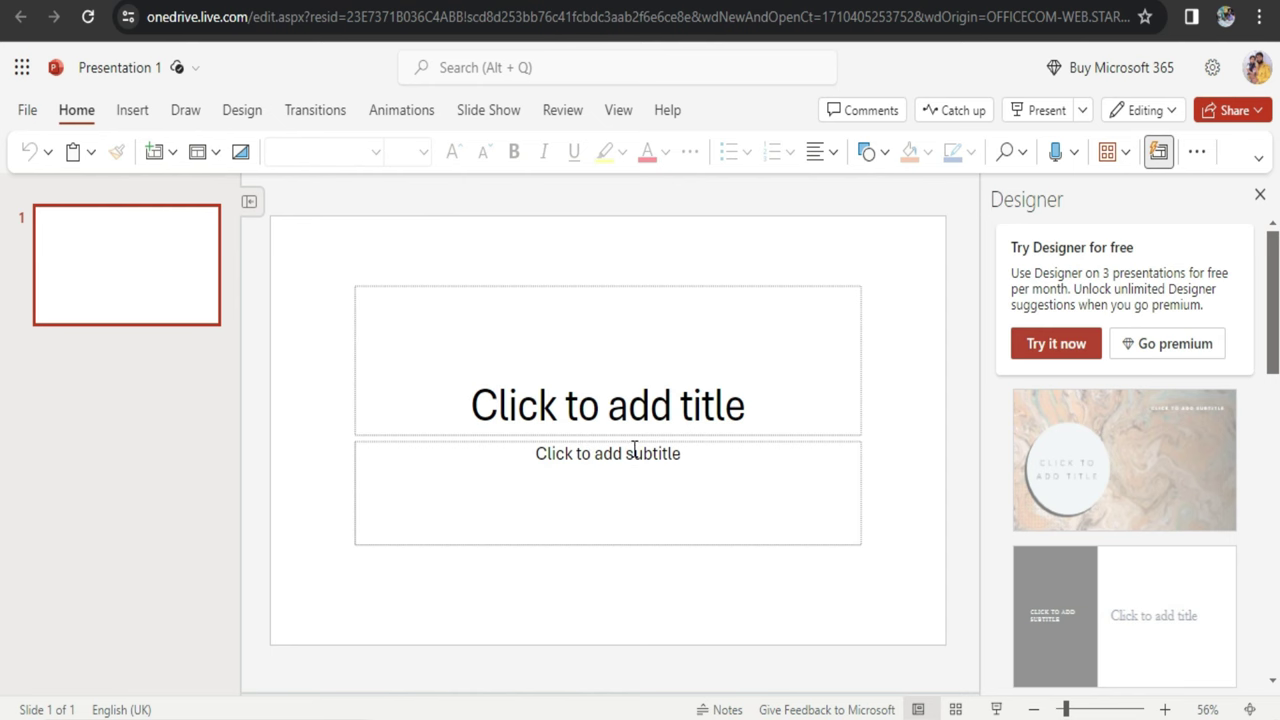
click(557, 405)
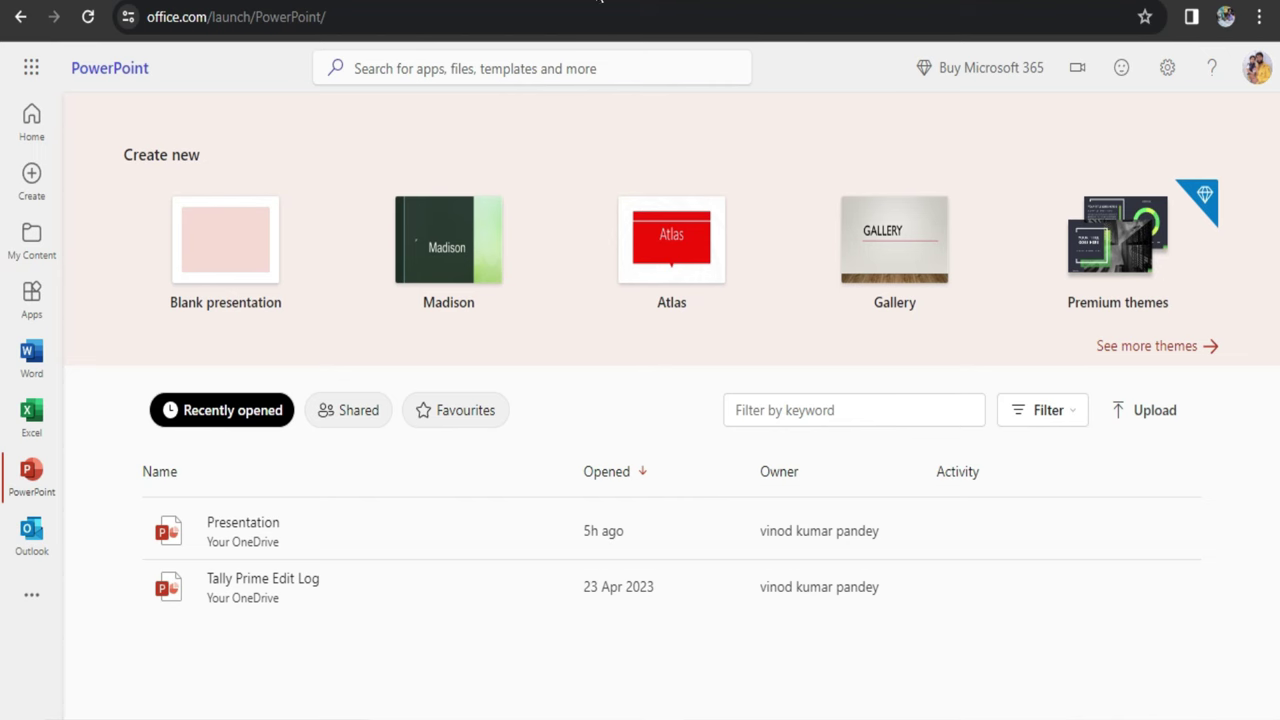
- View the files stored under My Content and open Clipchamp from the apps overview
click(32, 240)
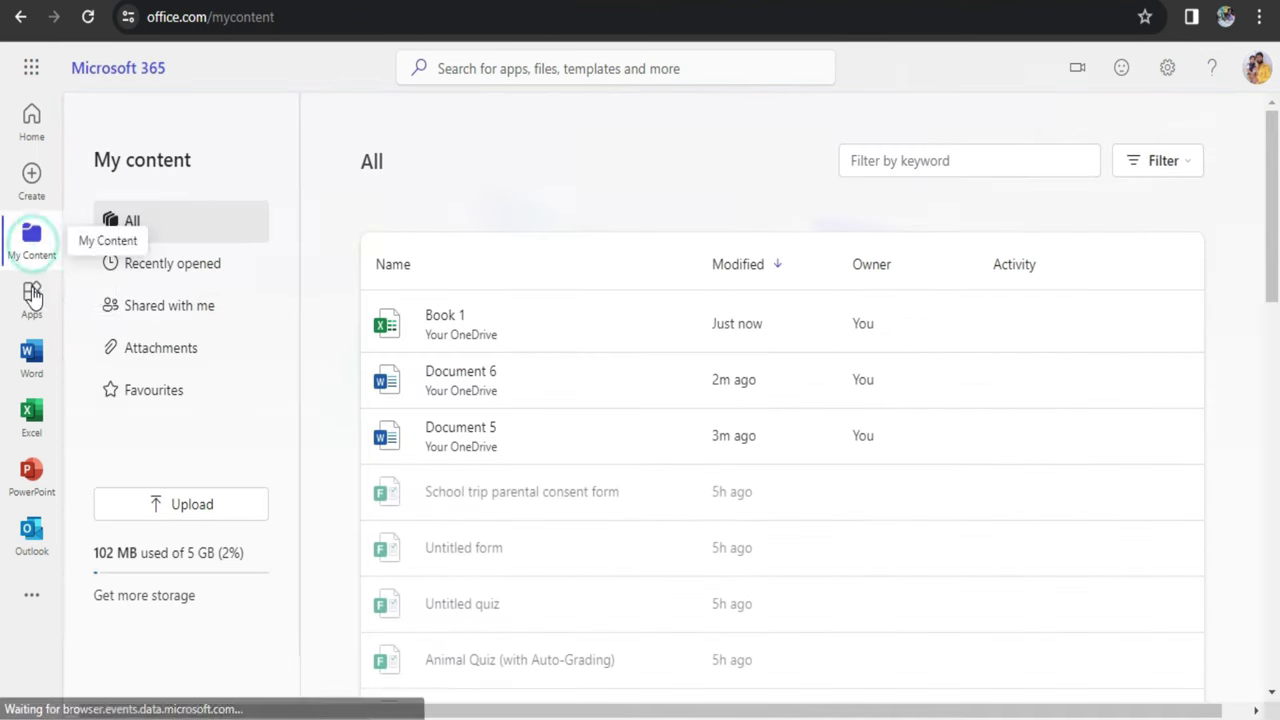
click(32, 298)
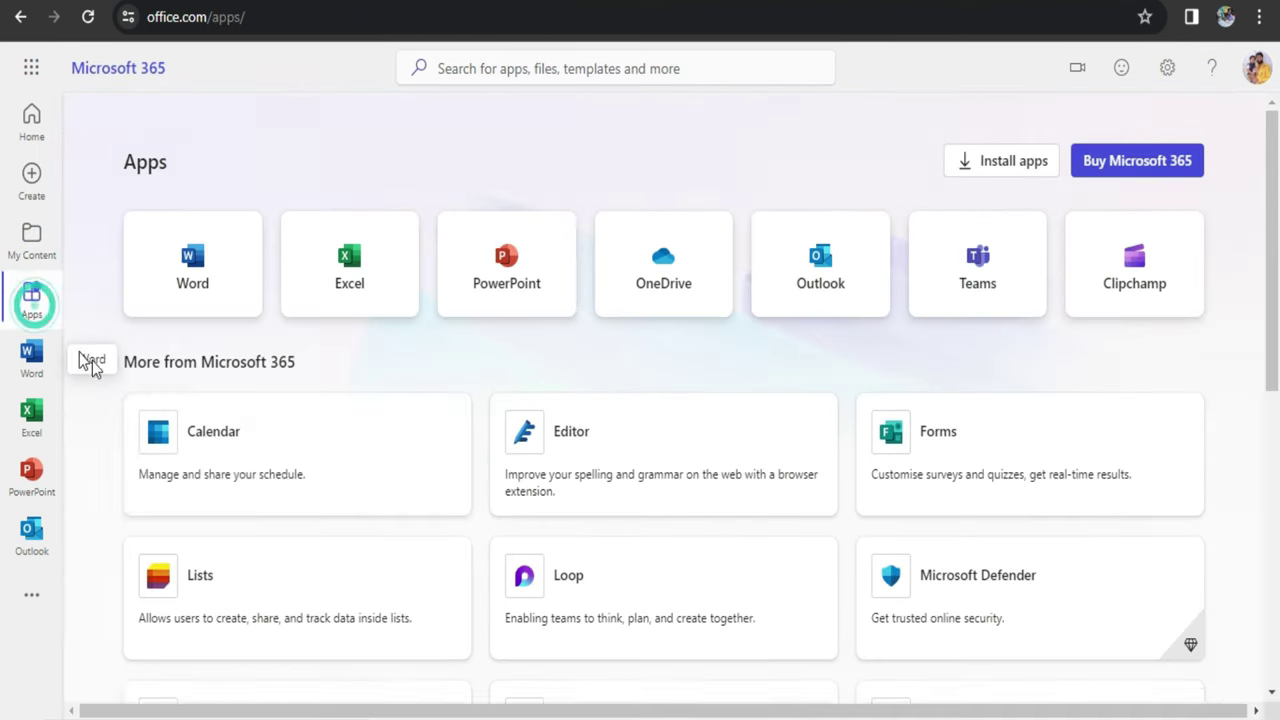
click(1131, 280)
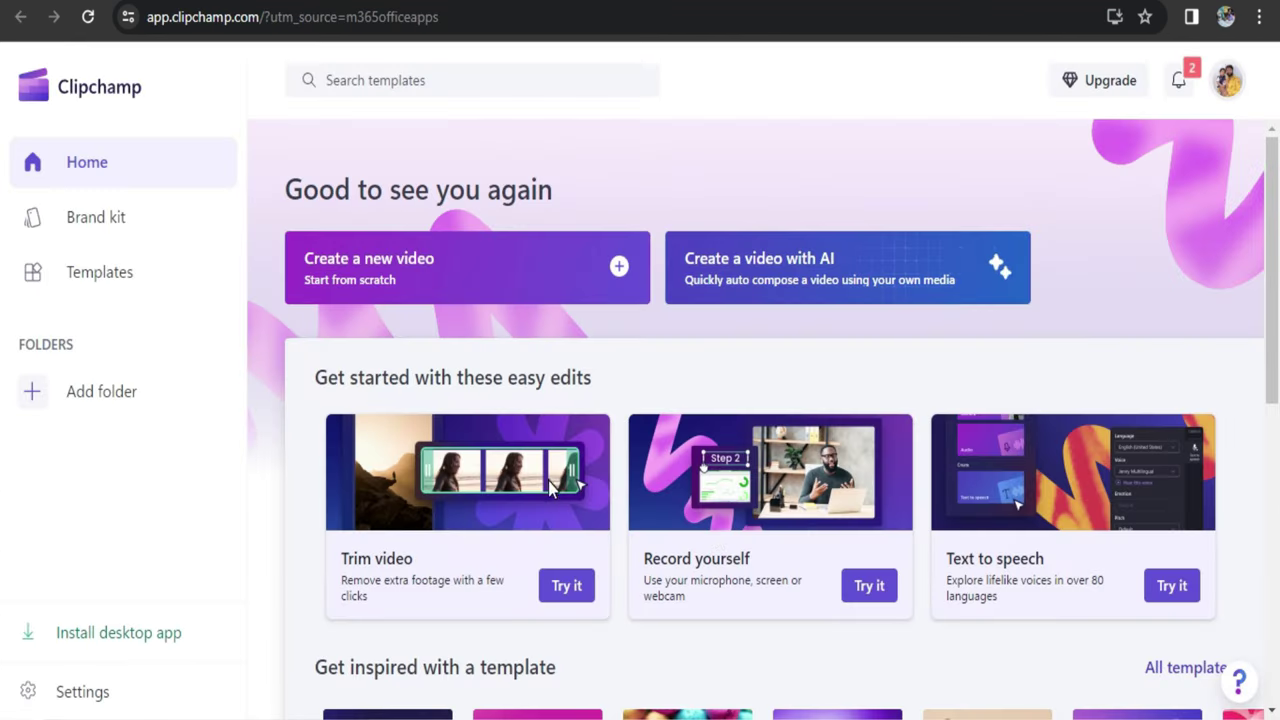
- Open the existing Untitled video project from Clipchamp's video list and move the playhead to about 02:13
scroll(462, 511, down, 1)
scroll(462, 511, down, 3)
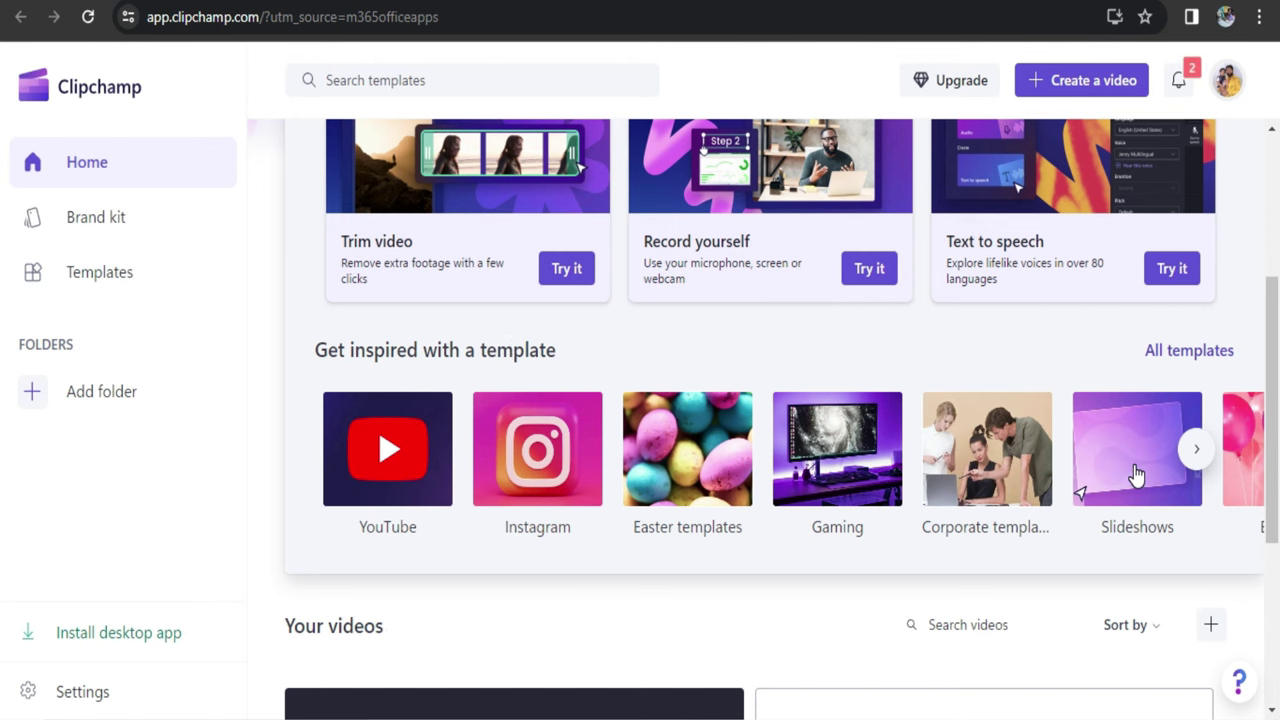
scroll(616, 492, down, 1)
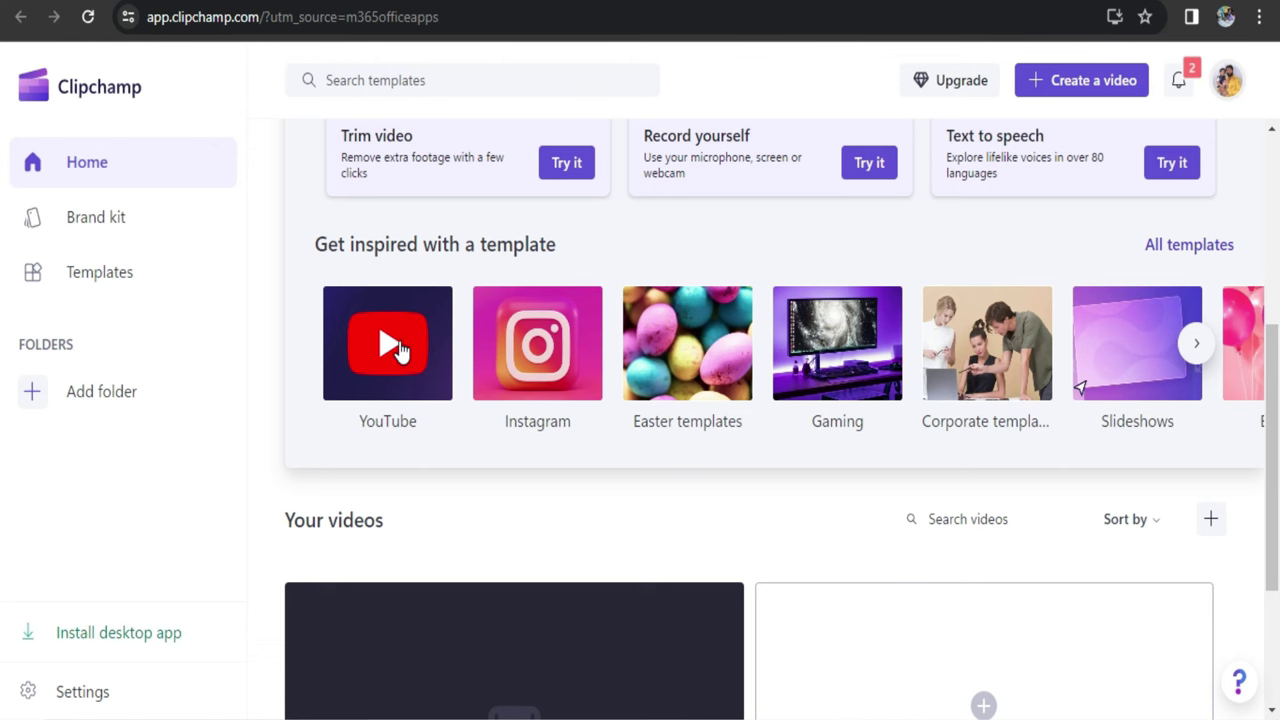
scroll(430, 400, down, 3)
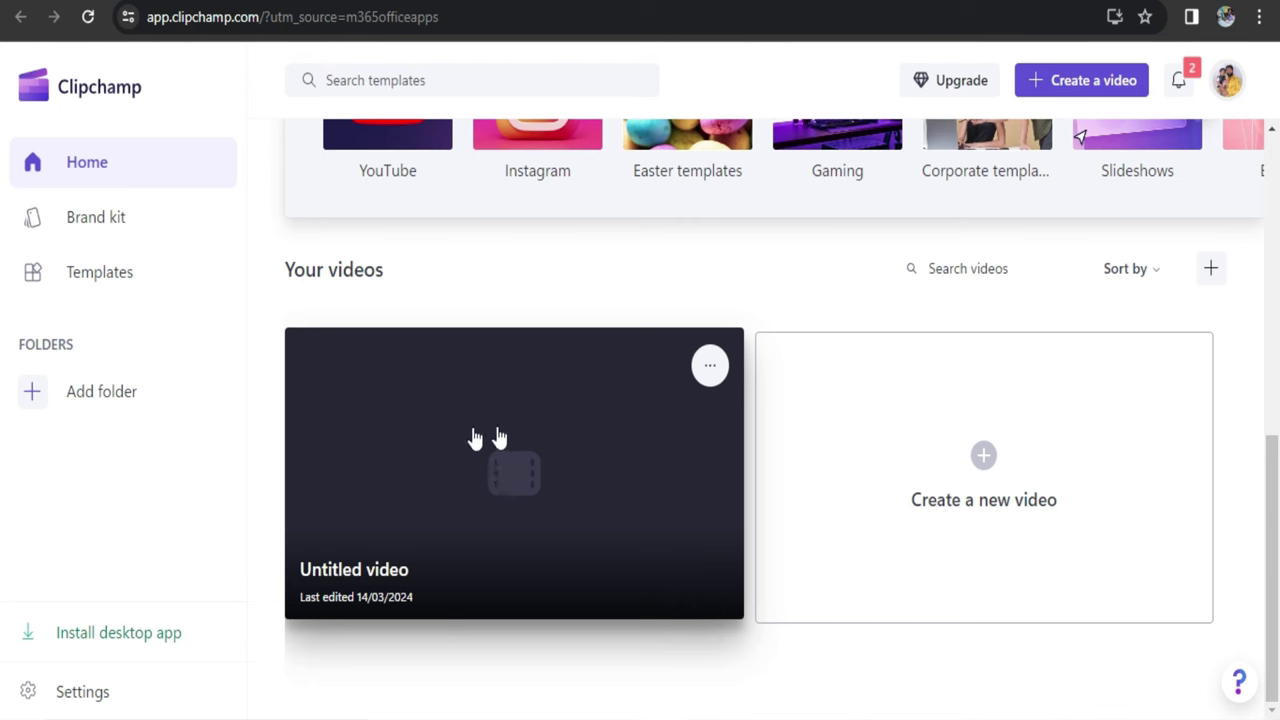
click(518, 484)
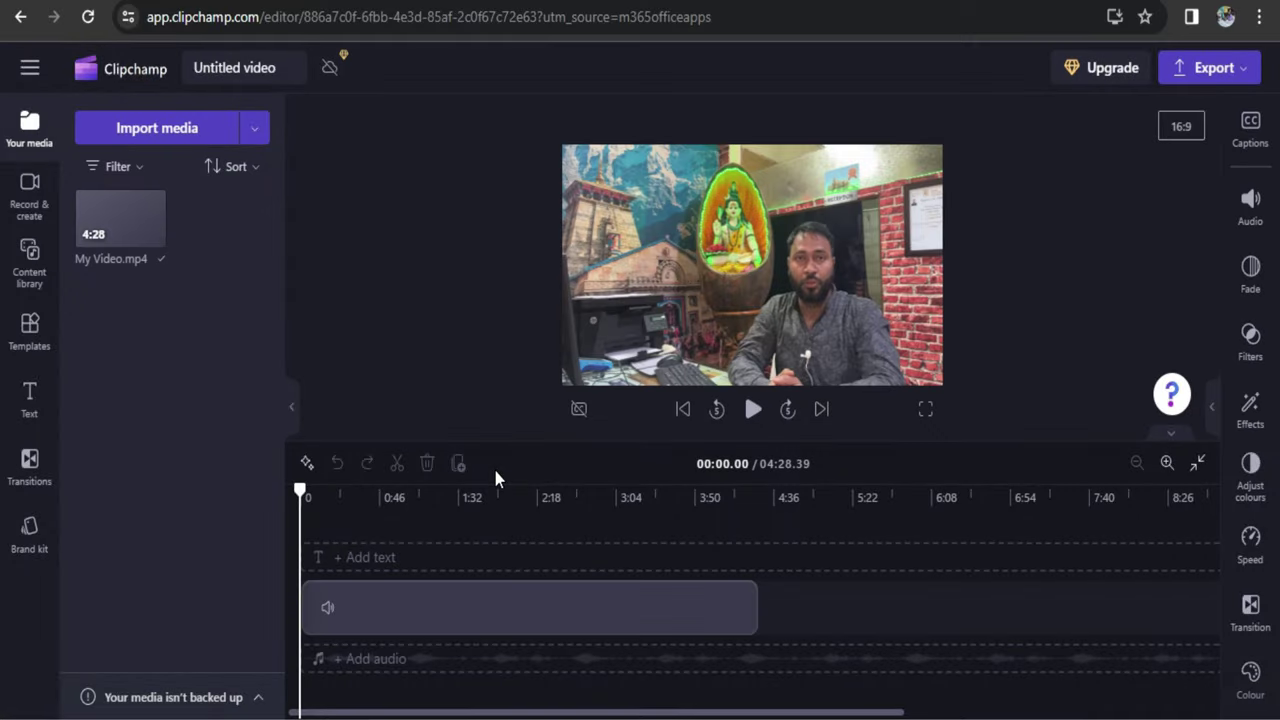
click(572, 308)
drag(300, 489, 531, 488)
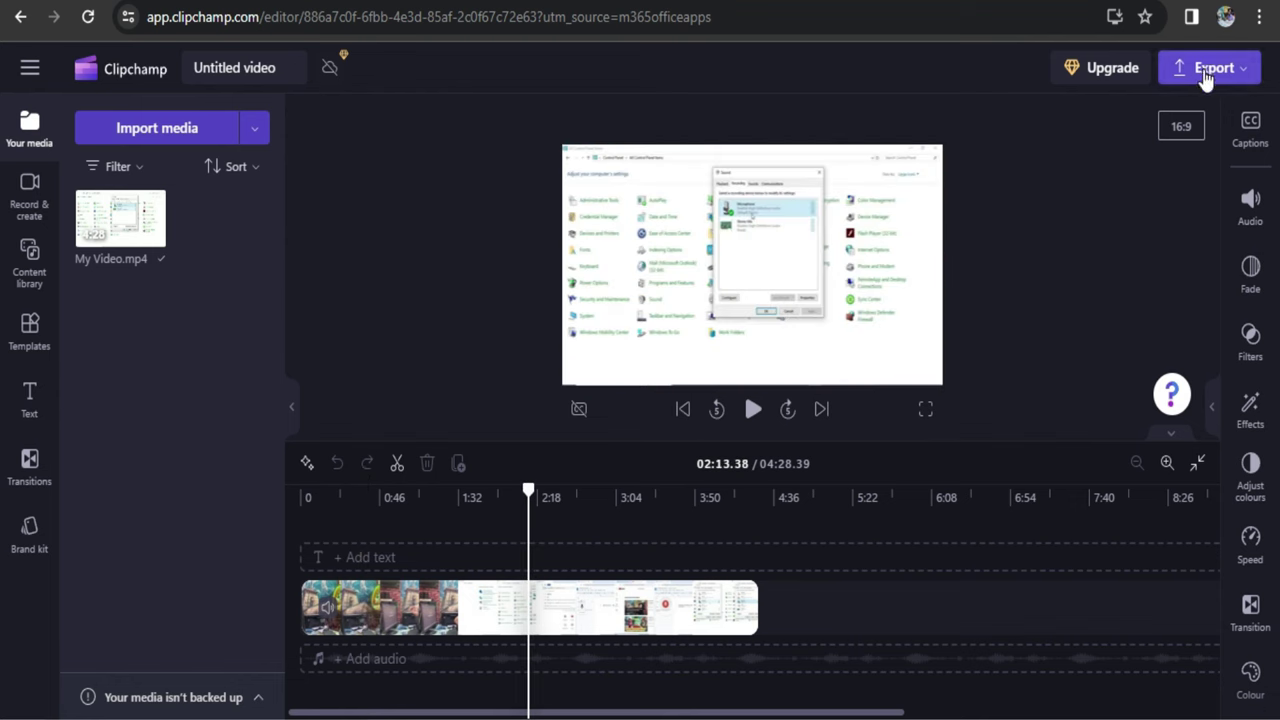